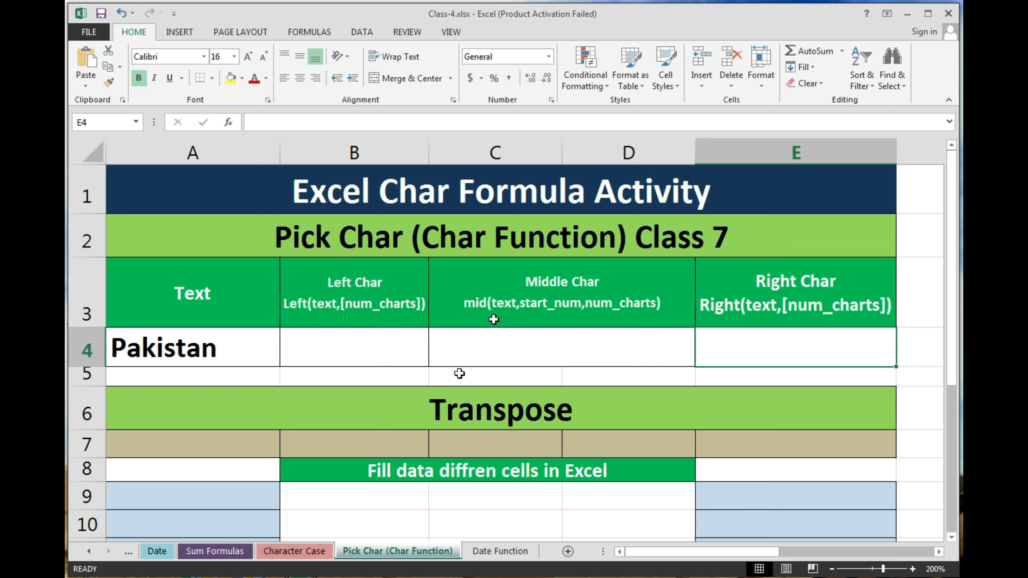
# Step: Enter an empty =SUM() formula in B9, which triggers Excel's formula-problem warning
pyautogui.click(378, 340)
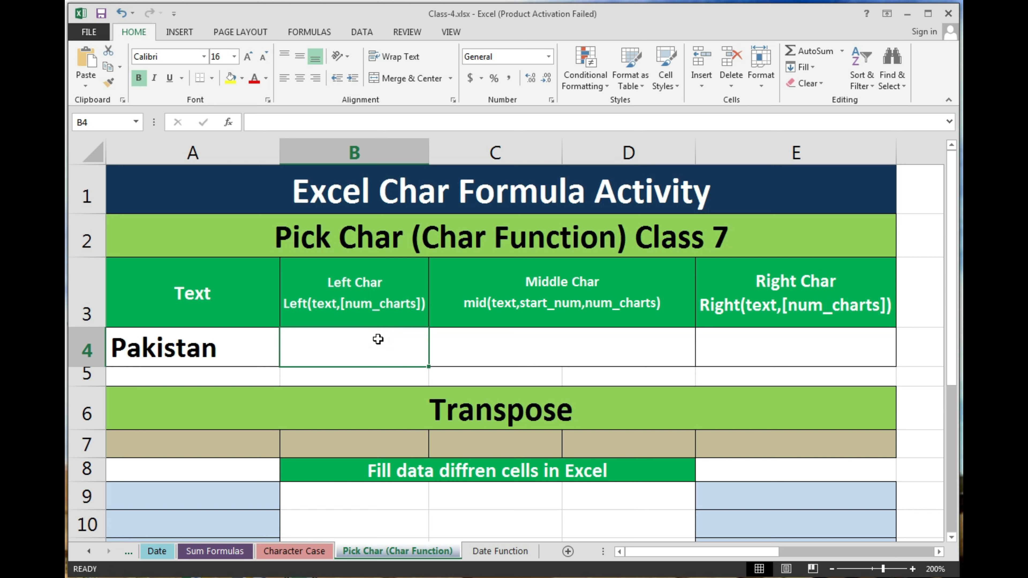
pyautogui.click(386, 288)
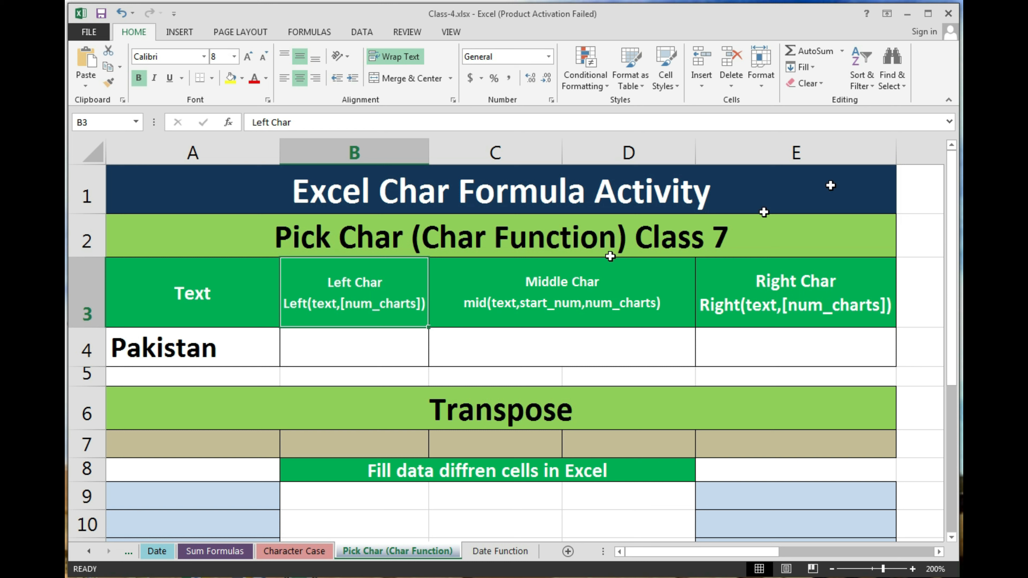
pyautogui.click(419, 493)
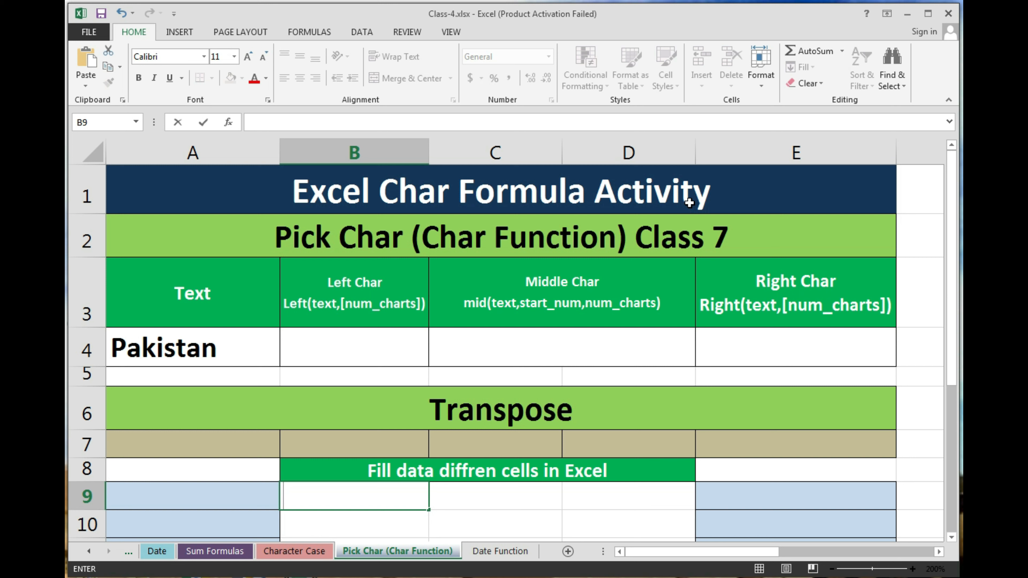
pyautogui.write('=sum')
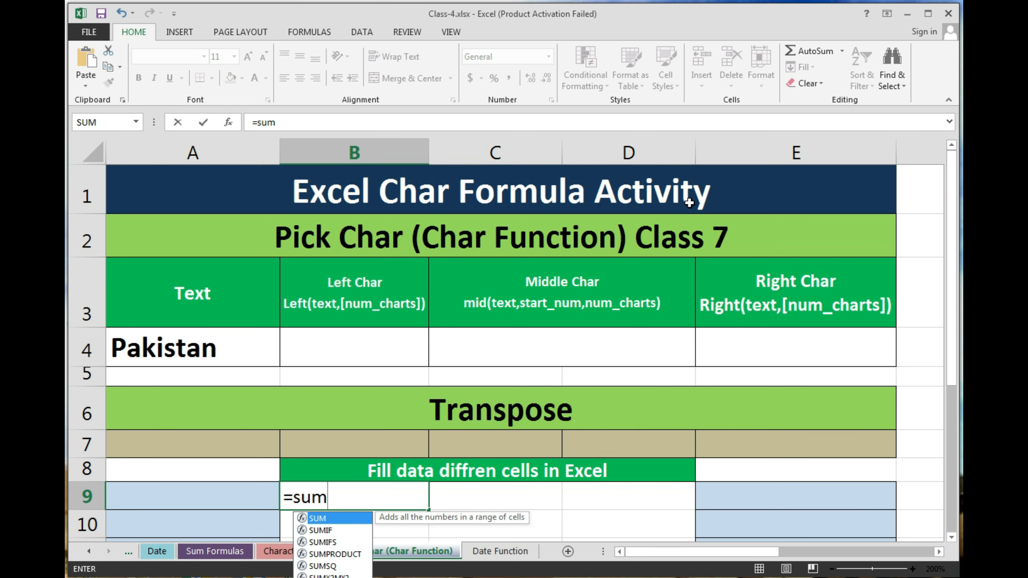
pyautogui.press('Tab')
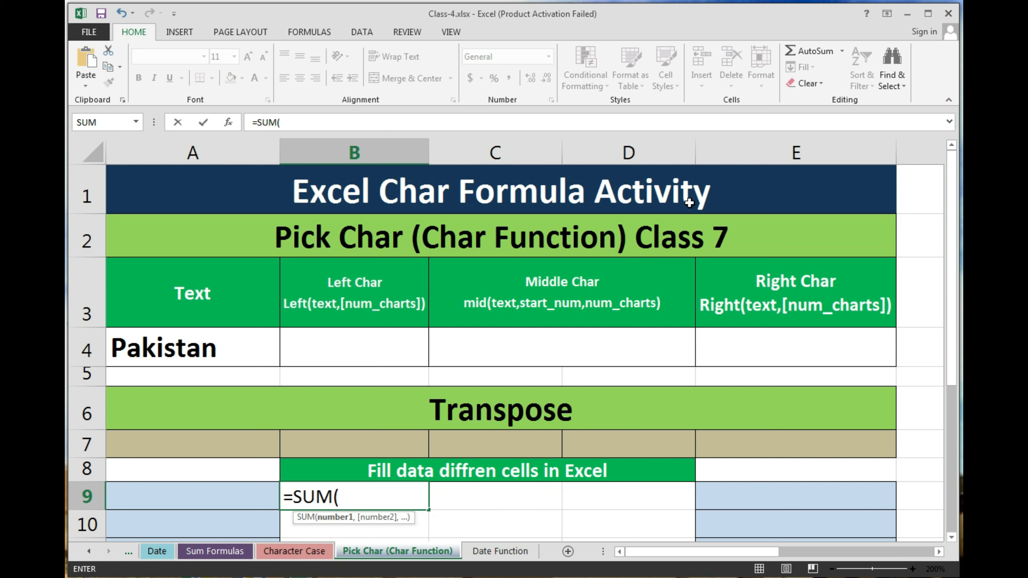
pyautogui.write(')')
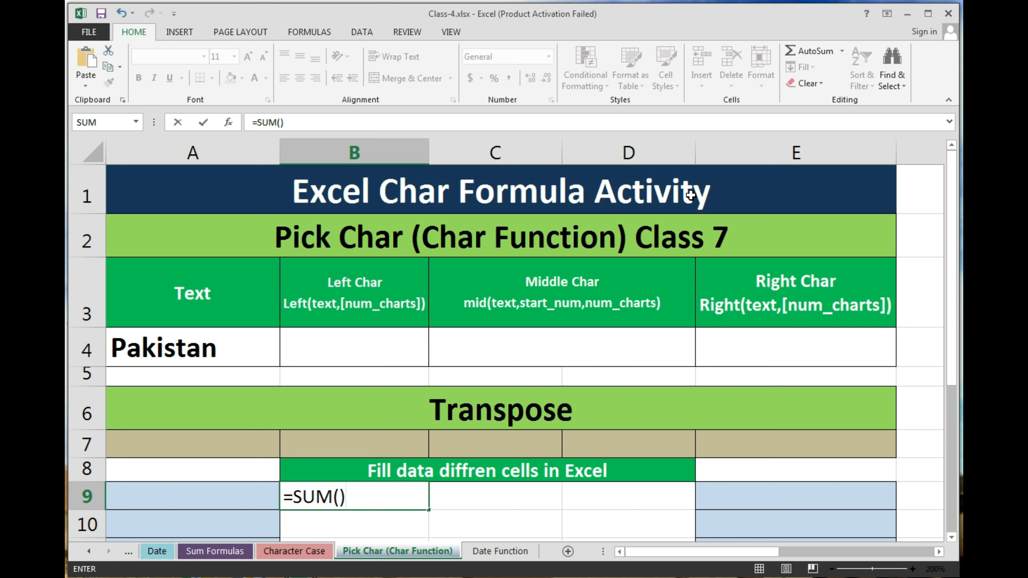
pyautogui.press('Return')
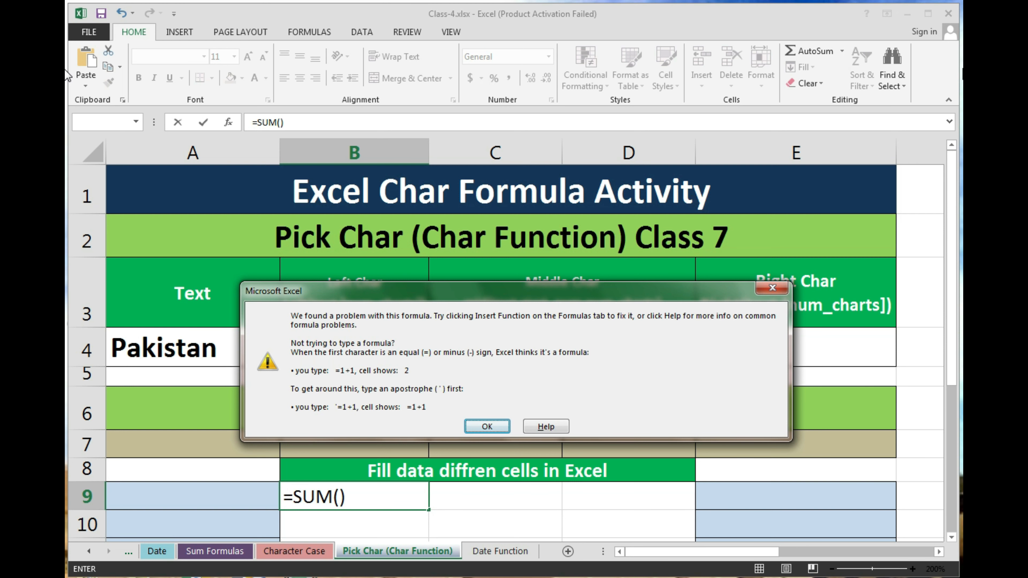
# Step: Dismiss the warning, type arguments a,b,c into SUM, step through them, then erase the formula
pyautogui.press('Return')
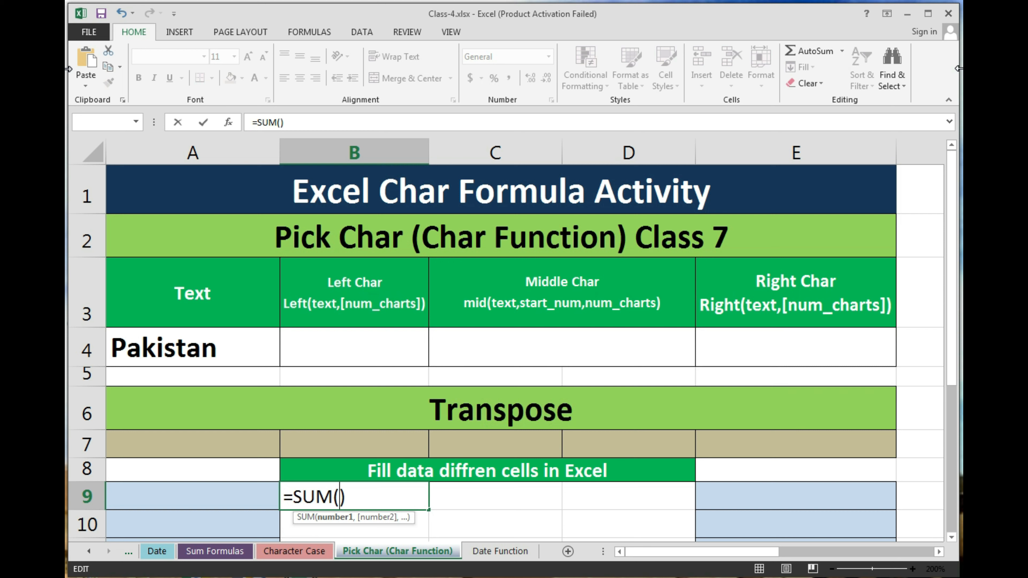
pyautogui.write('a,b,')
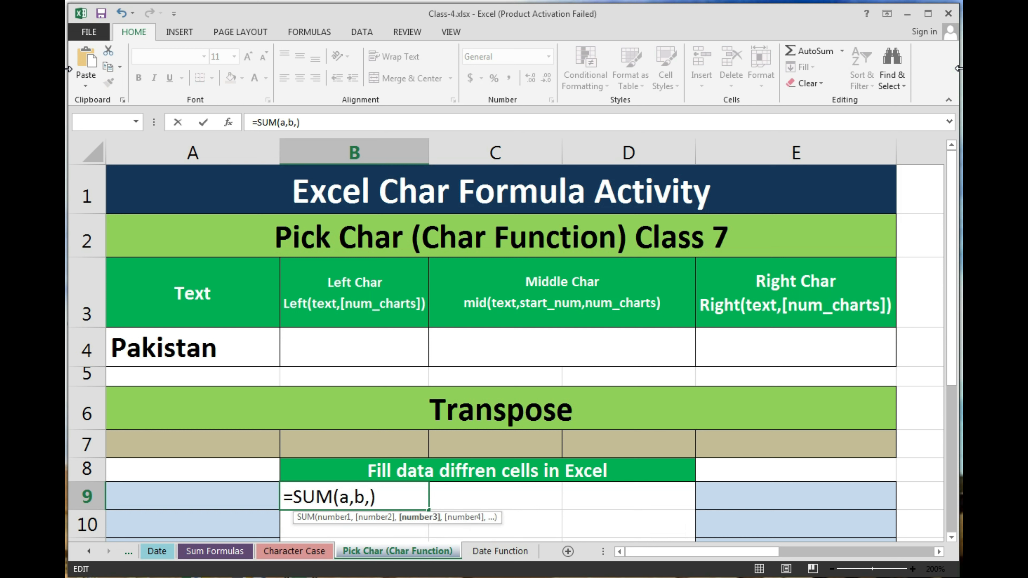
pyautogui.write('c')
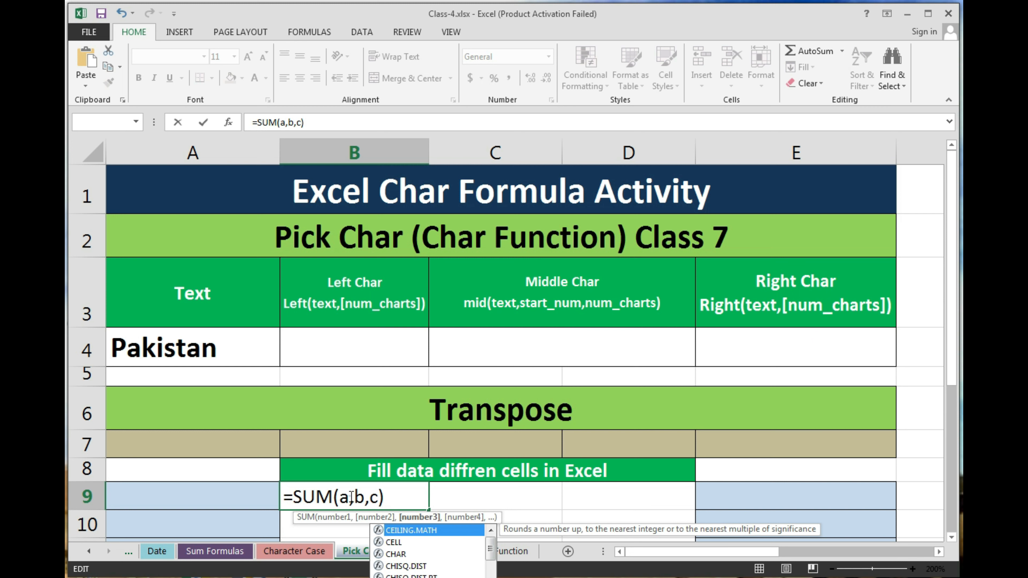
pyautogui.click(350, 496)
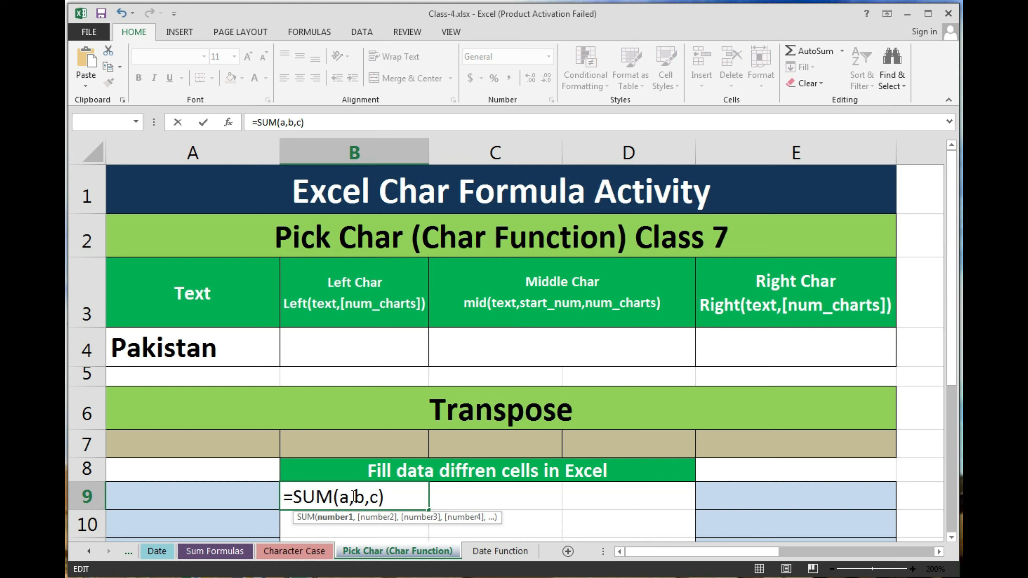
pyautogui.click(354, 496)
pyautogui.press('Right')
pyautogui.press('Right')
pyautogui.press('Right')
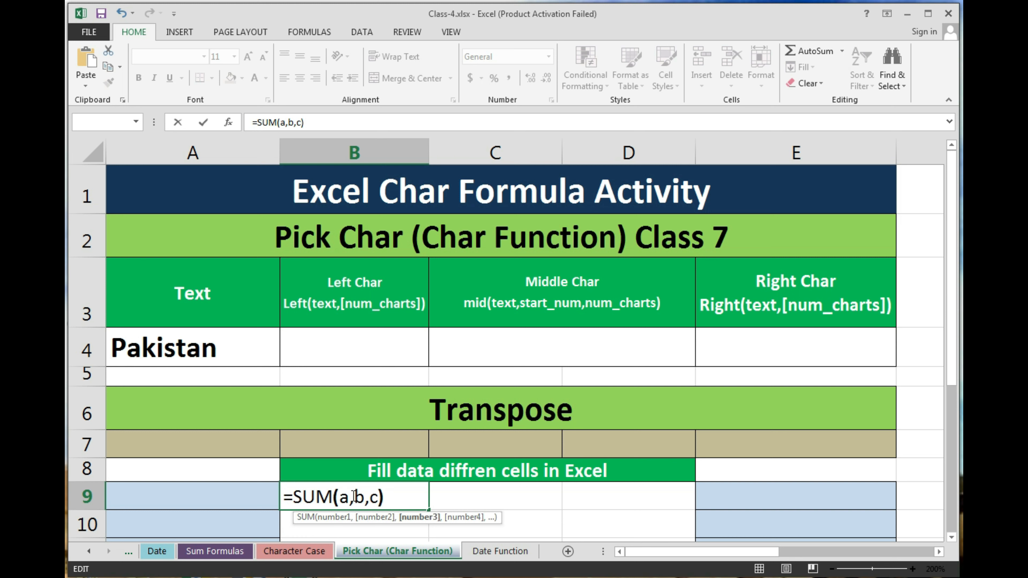
pyautogui.press('Right')
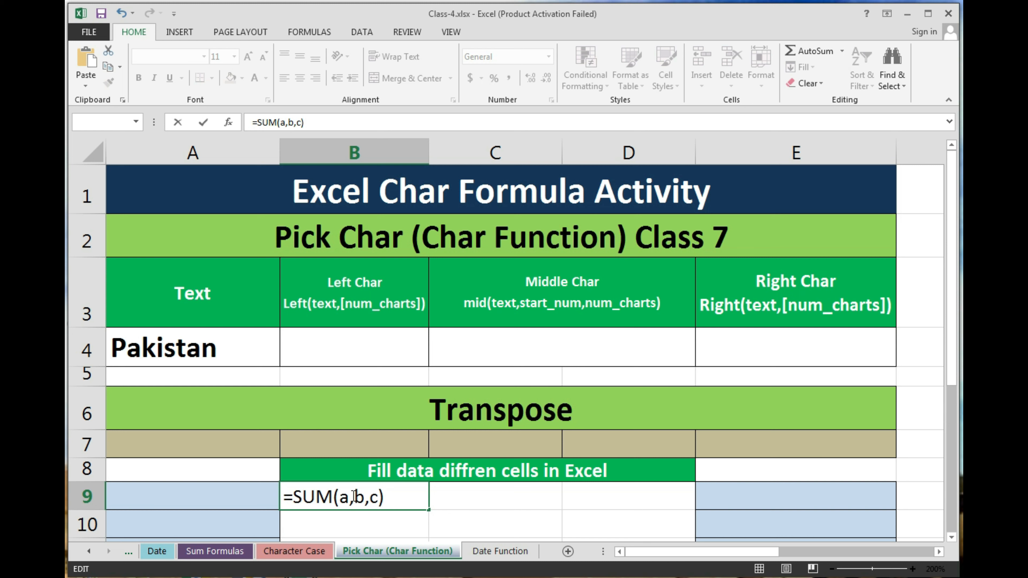
pyautogui.press('BackSpace')
pyautogui.press('BackSpace')
pyautogui.press('BackSpace')
pyautogui.press('BackSpace')
pyautogui.press('BackSpace')
pyautogui.press('BackSpace')
pyautogui.press('BackSpace')
pyautogui.press('BackSpace')
pyautogui.press('BackSpace')
pyautogui.press('BackSpace')
pyautogui.press('BackSpace')
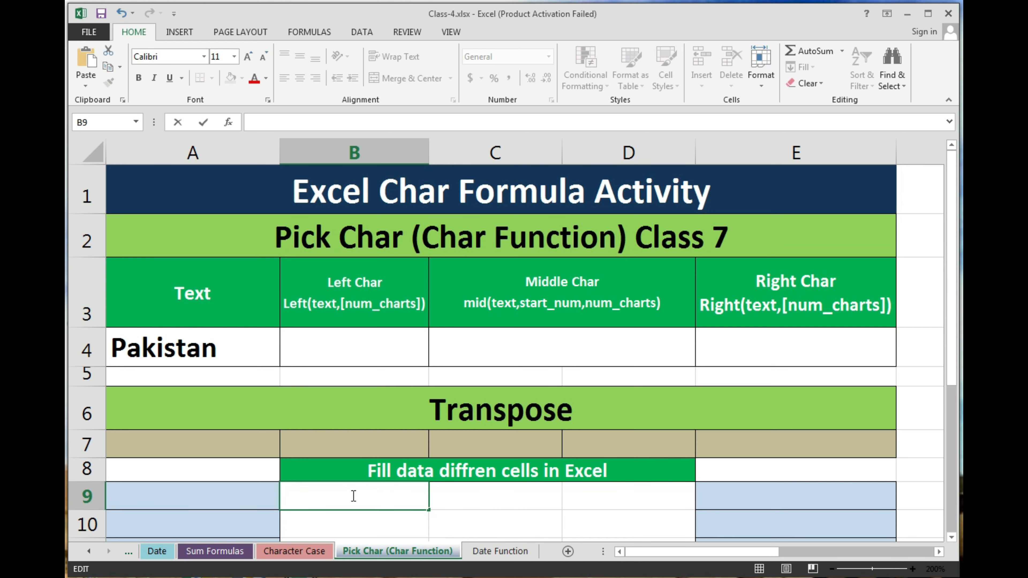
pyautogui.click(386, 292)
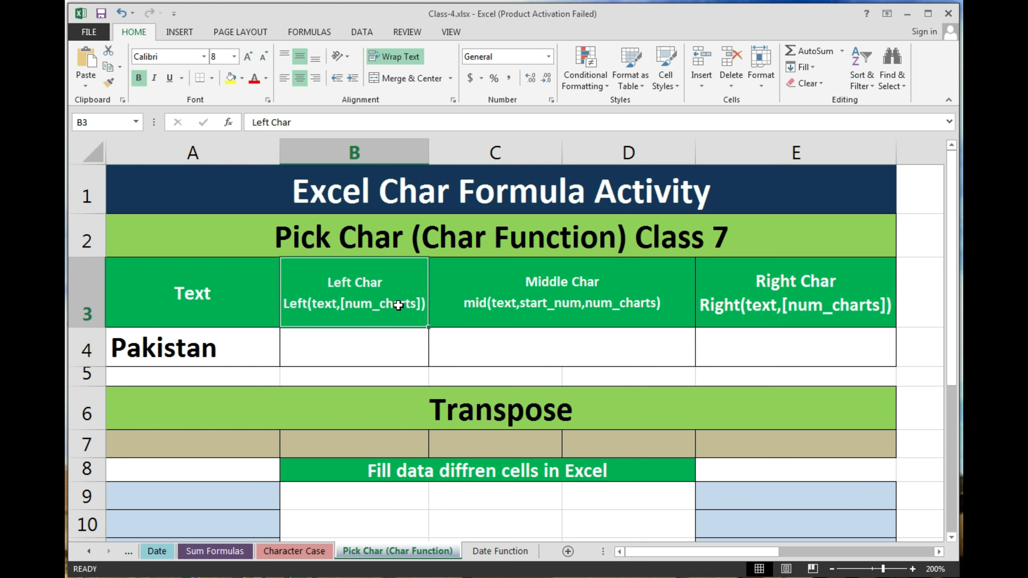
# Step: Enter =LEFT(A4) in B4 so it shows P from Pakistan
pyautogui.click(363, 348)
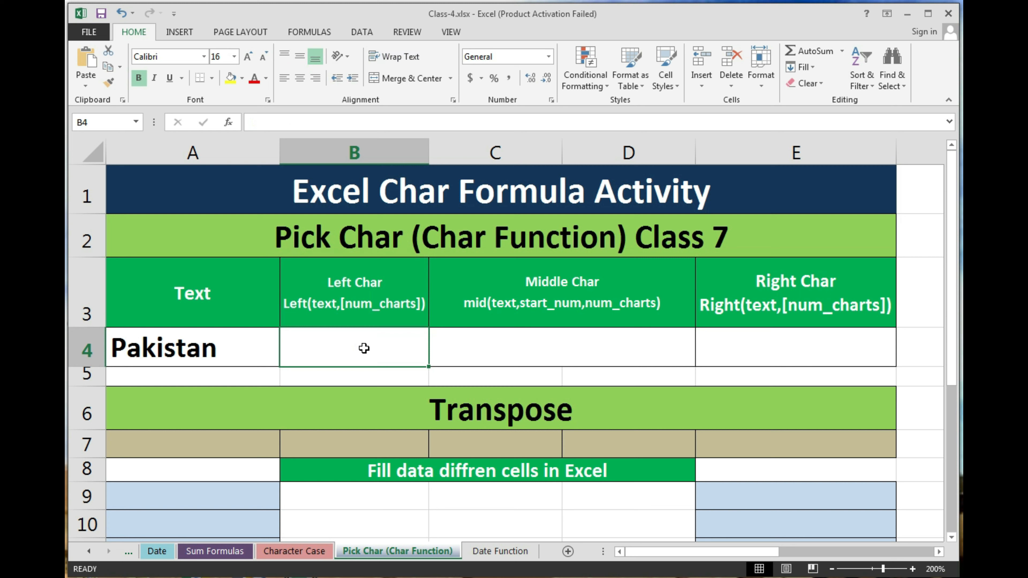
pyautogui.write('=')
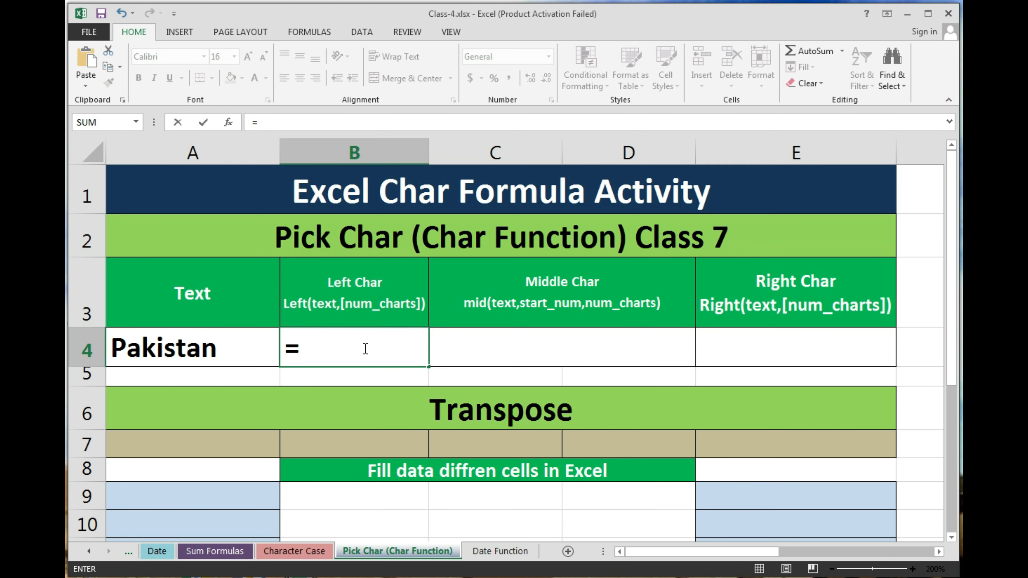
pyautogui.write('left')
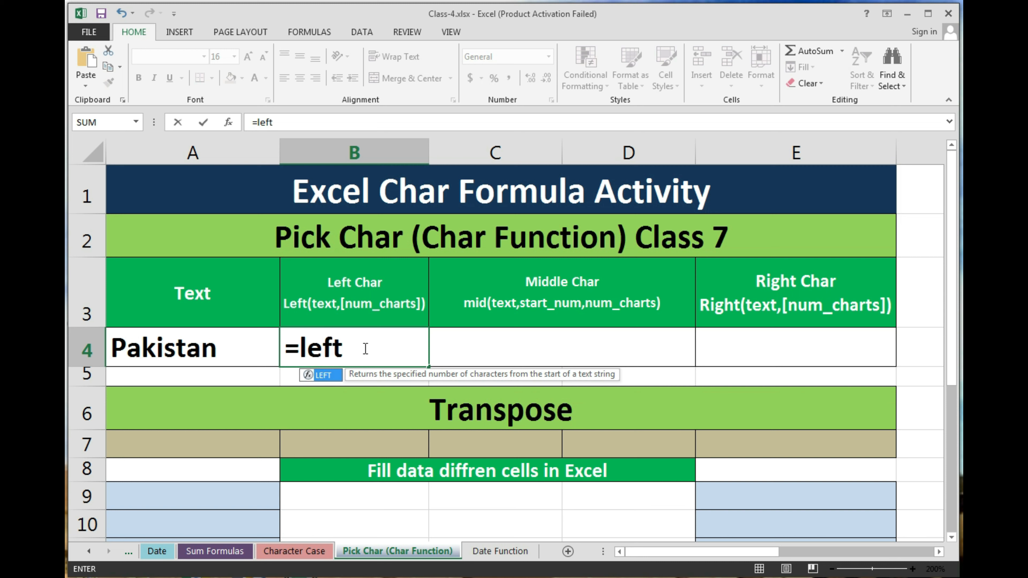
pyautogui.write('(')
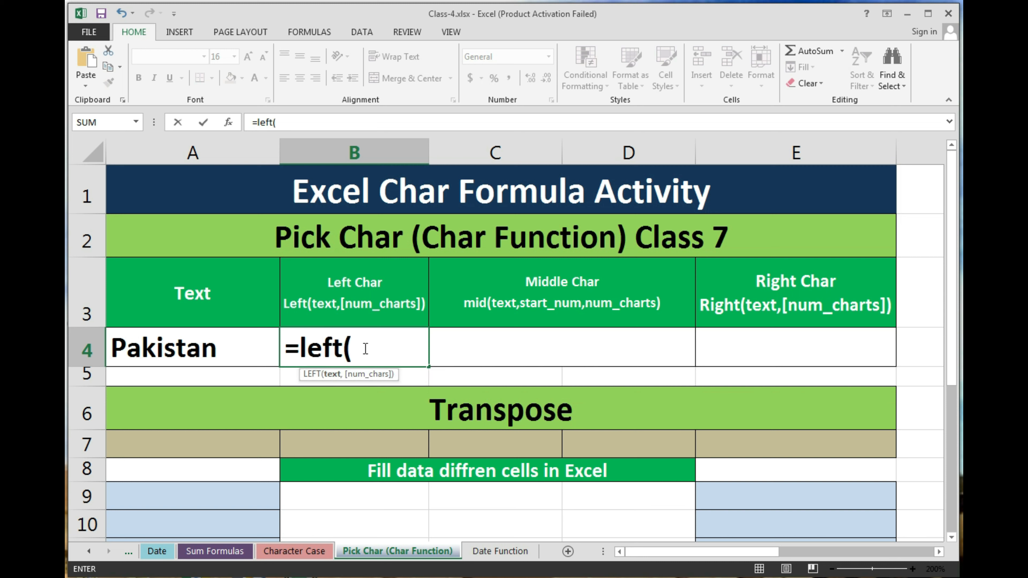
pyautogui.press('Left')
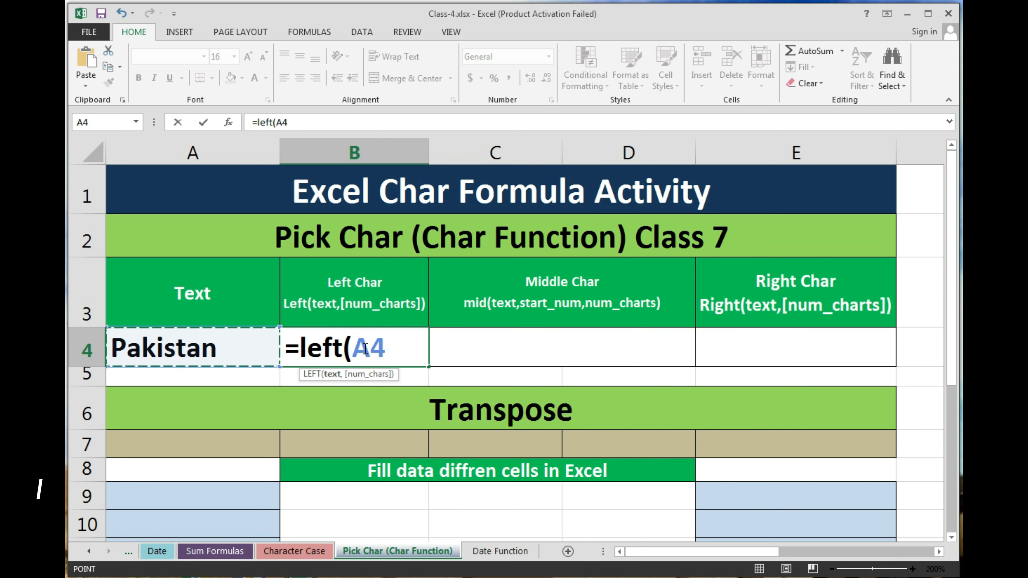
pyautogui.press('Return')
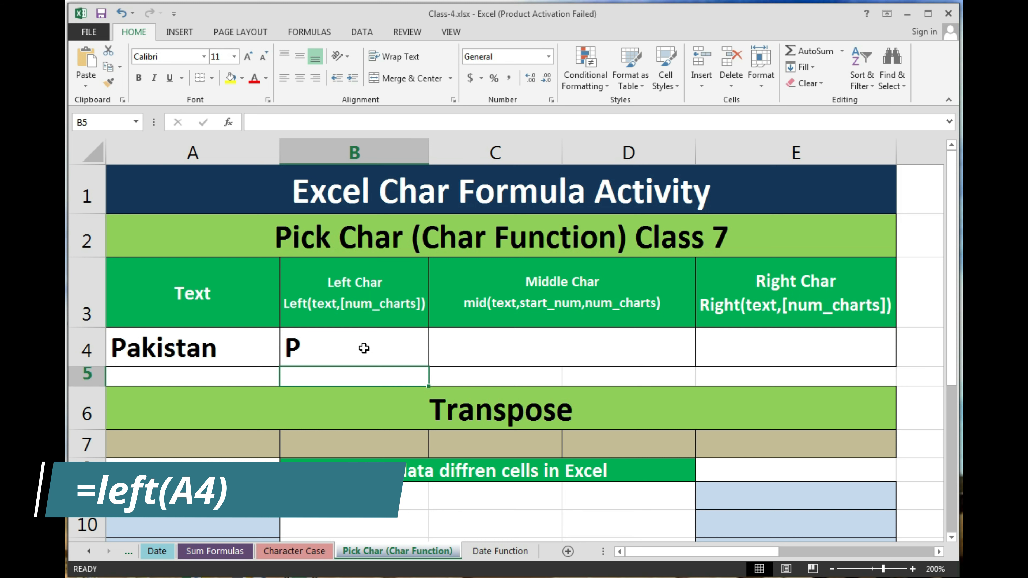
# Step: Move to the Right Char cell E4 and begin a formula with =
pyautogui.click(363, 348)
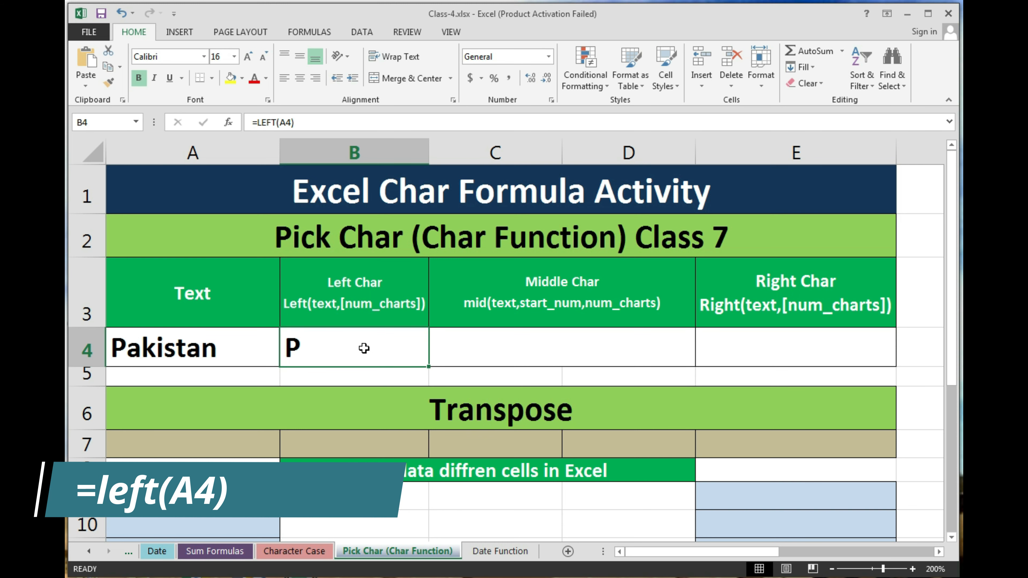
pyautogui.press('Right')
pyautogui.press('Right')
pyautogui.press('Right')
pyautogui.write('=')
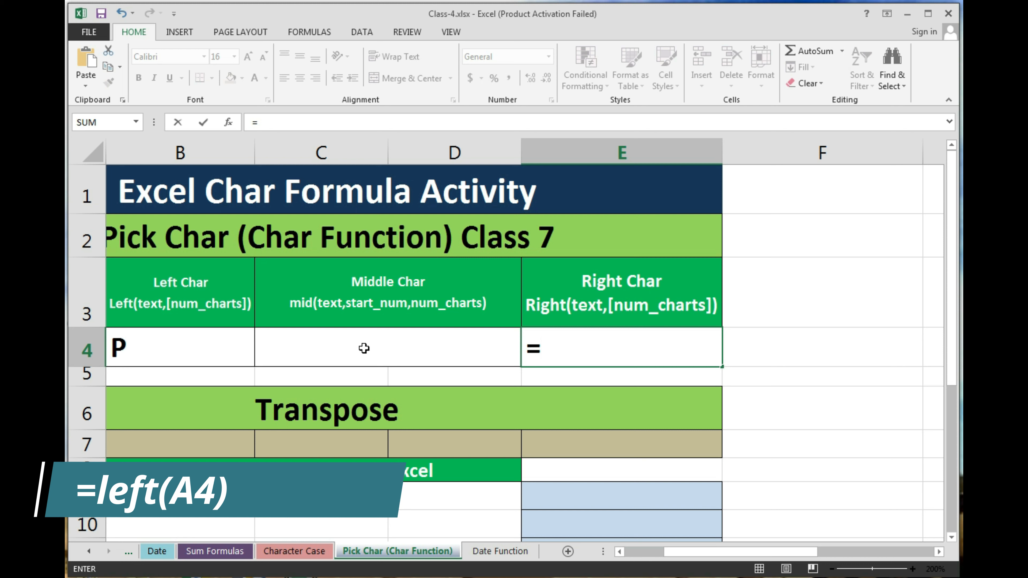
# Step: Enter =RIGHT(A4) in E4, fixing the 'rigrt' typo, so it shows n
pyautogui.press('BackSpace')
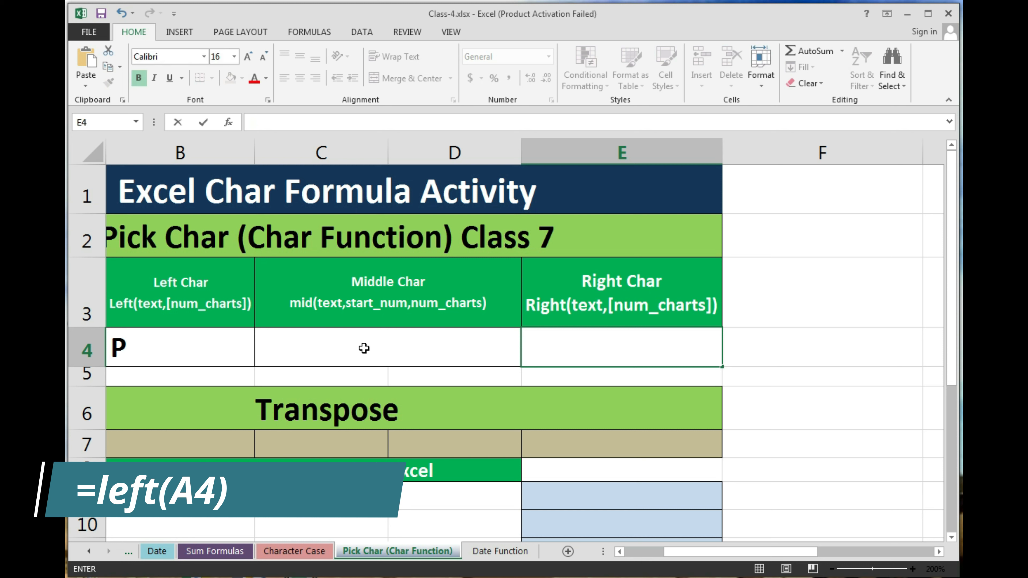
pyautogui.write('=ri')
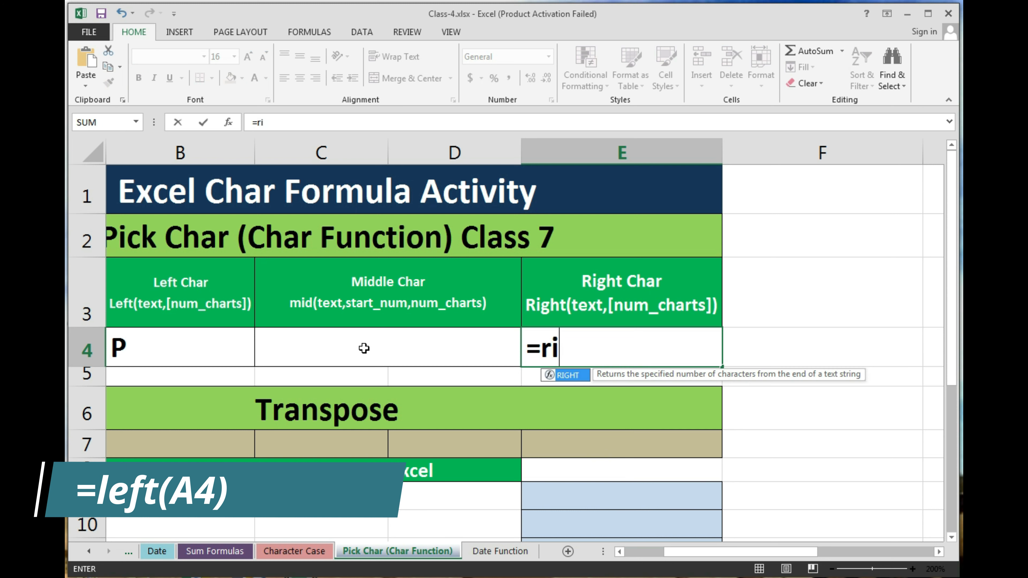
pyautogui.write('gr')
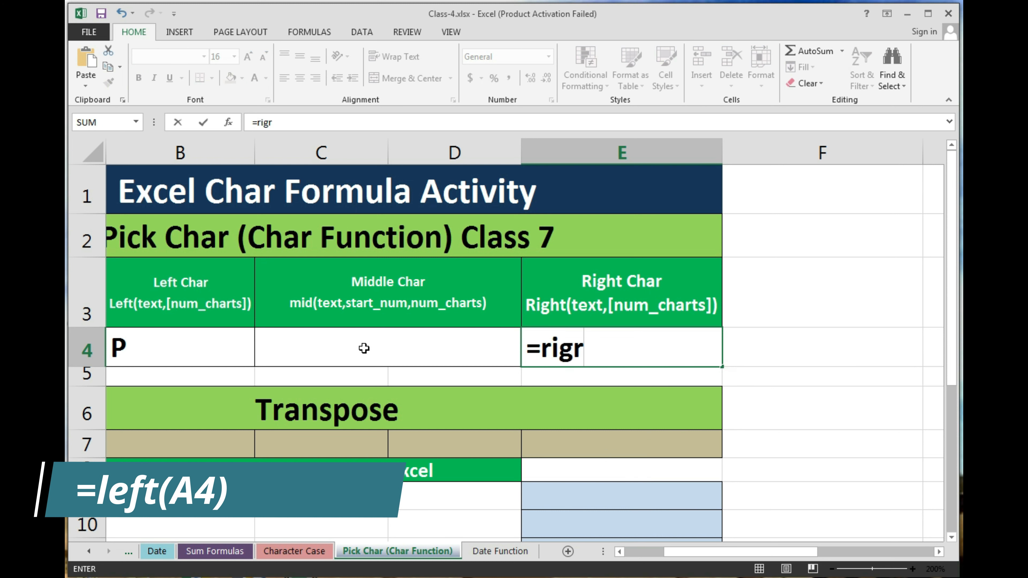
pyautogui.write('t')
pyautogui.press('BackSpace')
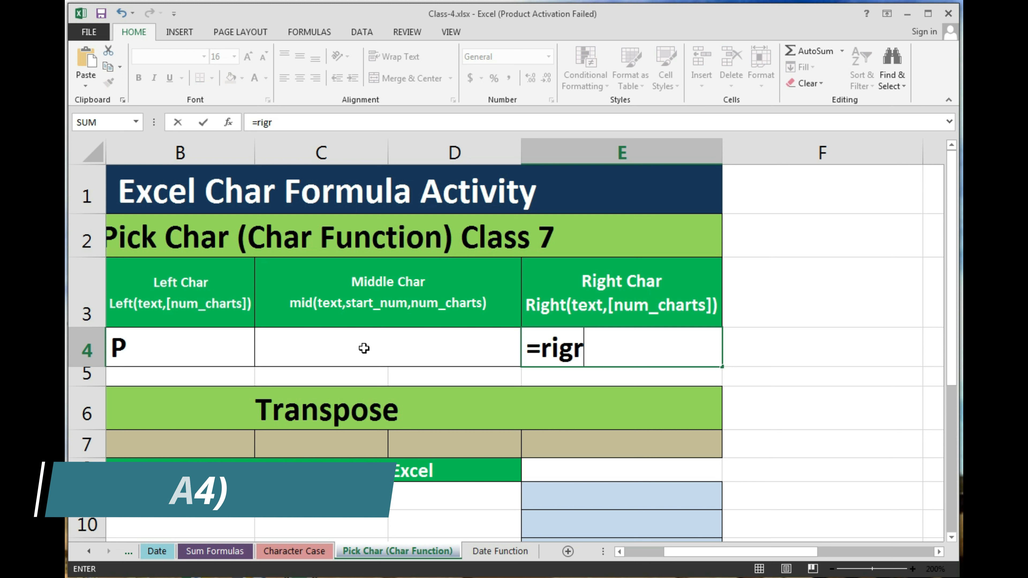
pyautogui.press('BackSpace')
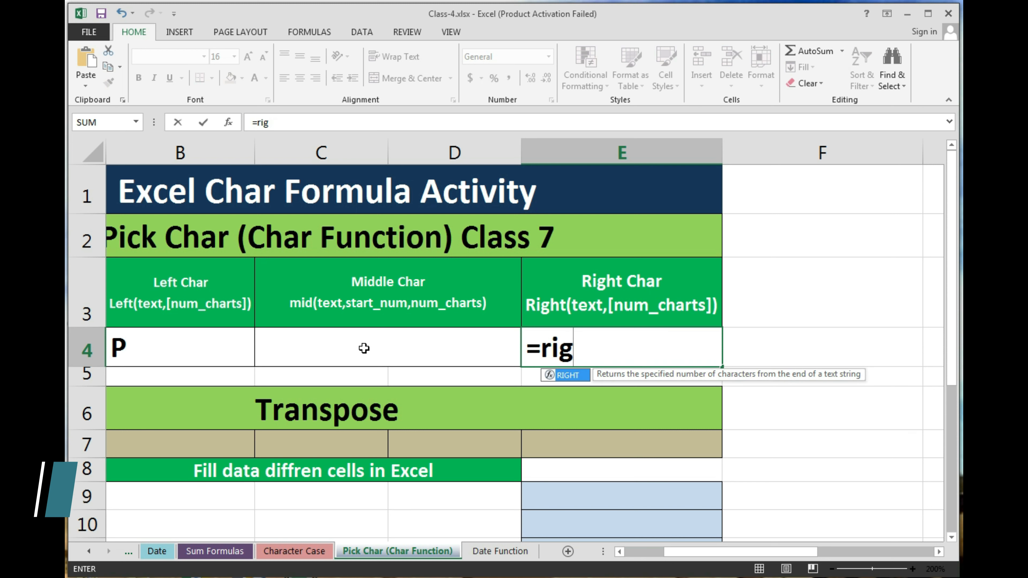
pyautogui.write('ht')
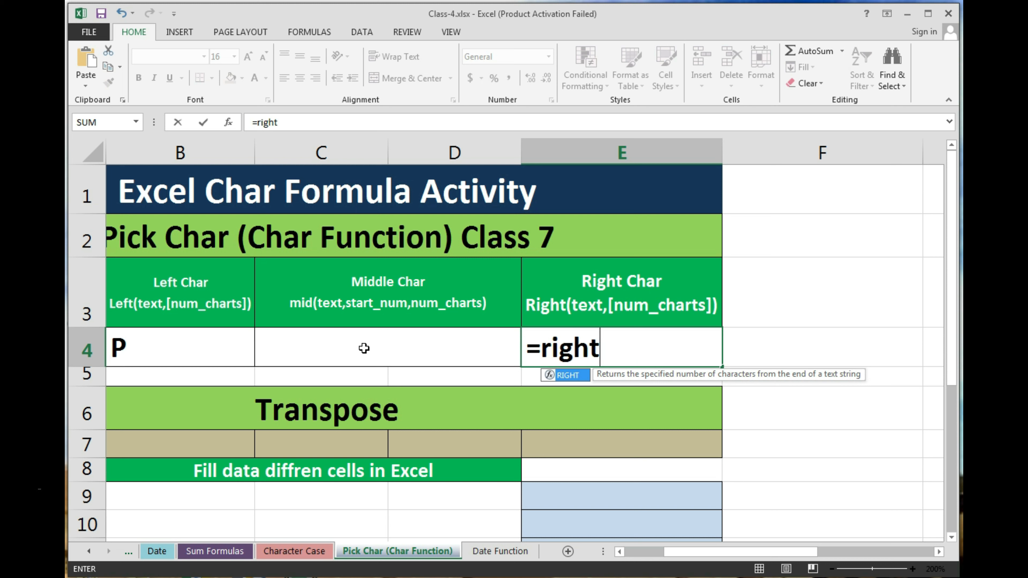
pyautogui.press('Tab')
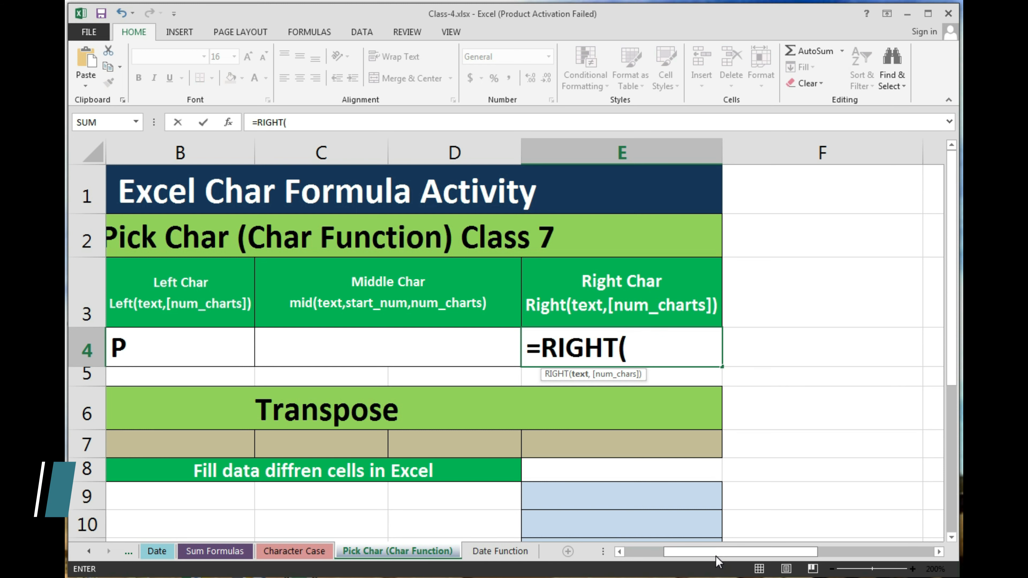
pyautogui.moveTo(714, 554); pyautogui.dragTo(630, 552)
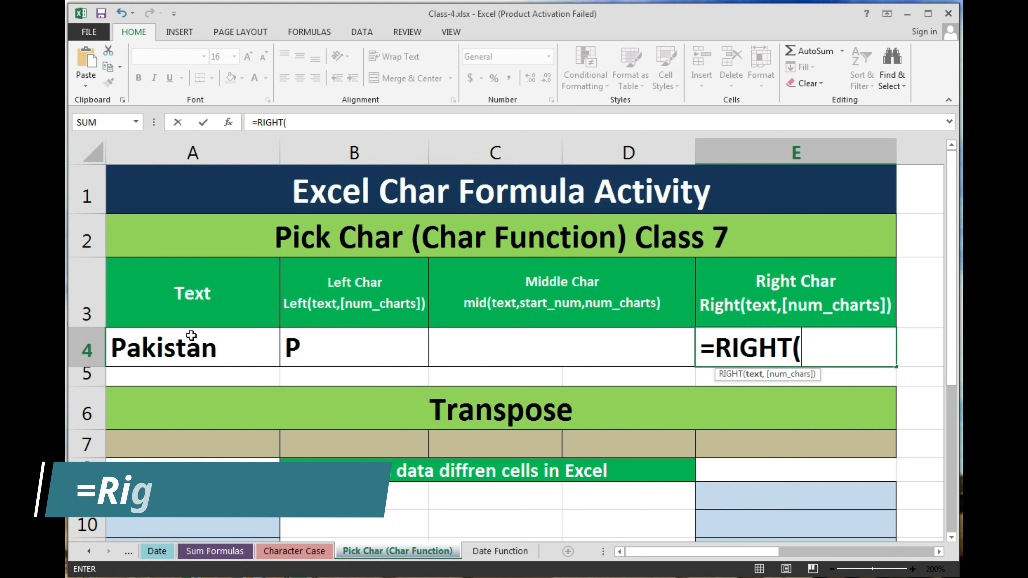
pyautogui.click(192, 356)
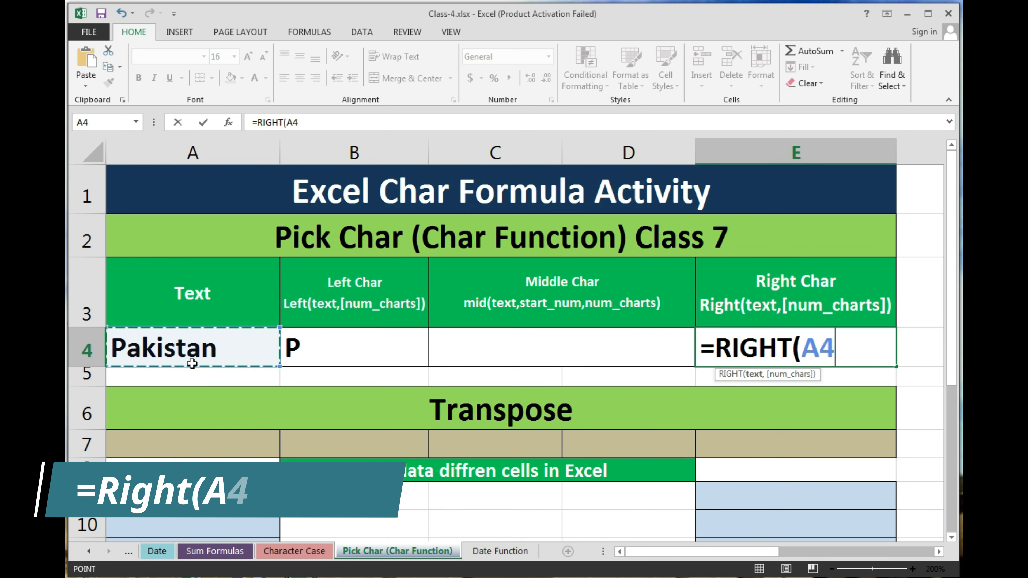
pyautogui.press('Return')
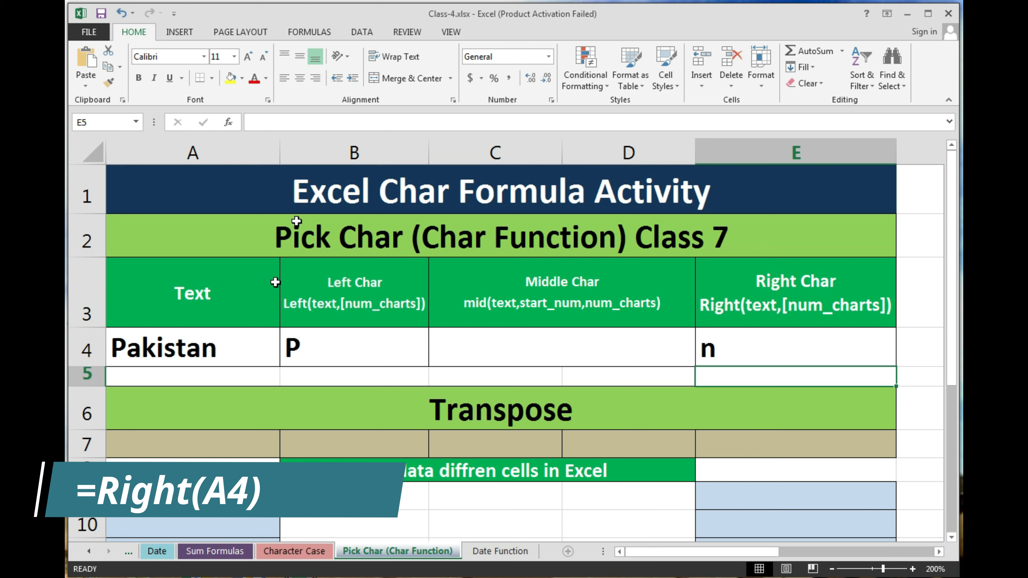
pyautogui.click(537, 344)
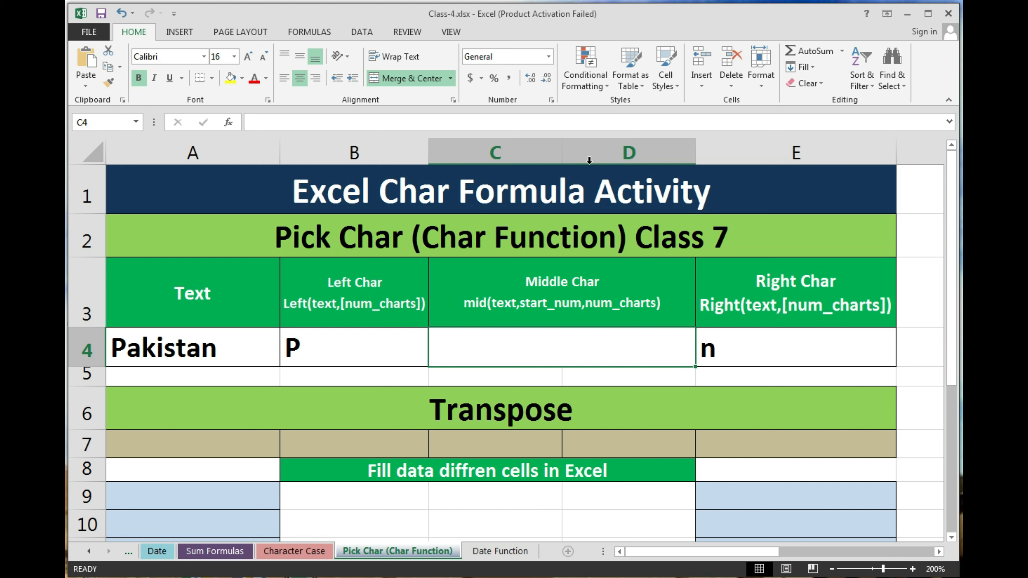
# Step: Enter =mid(A4) in C4, which brings up the too-few-arguments warning
pyautogui.click(440, 337)
pyautogui.write('=')
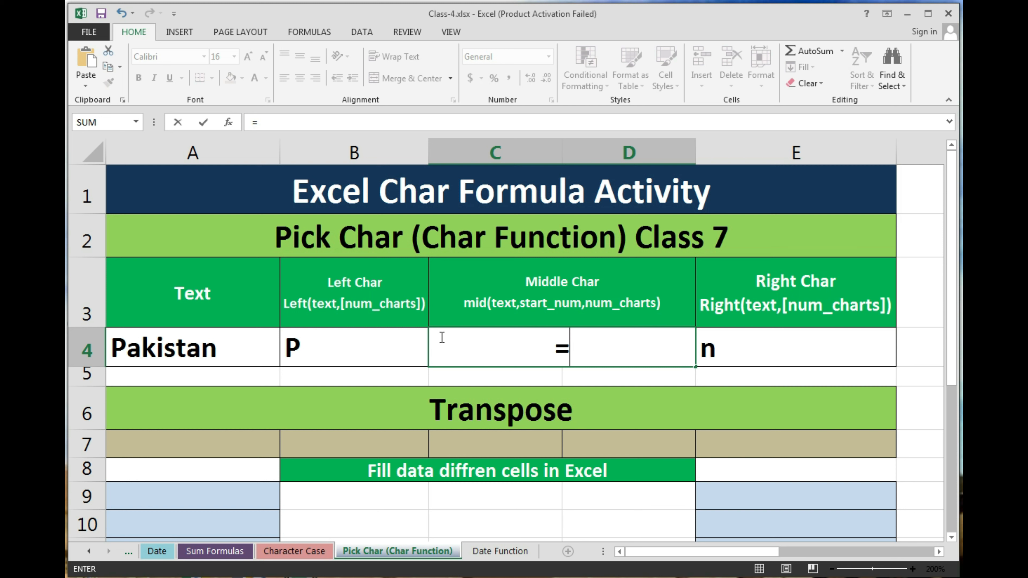
pyautogui.write('mid')
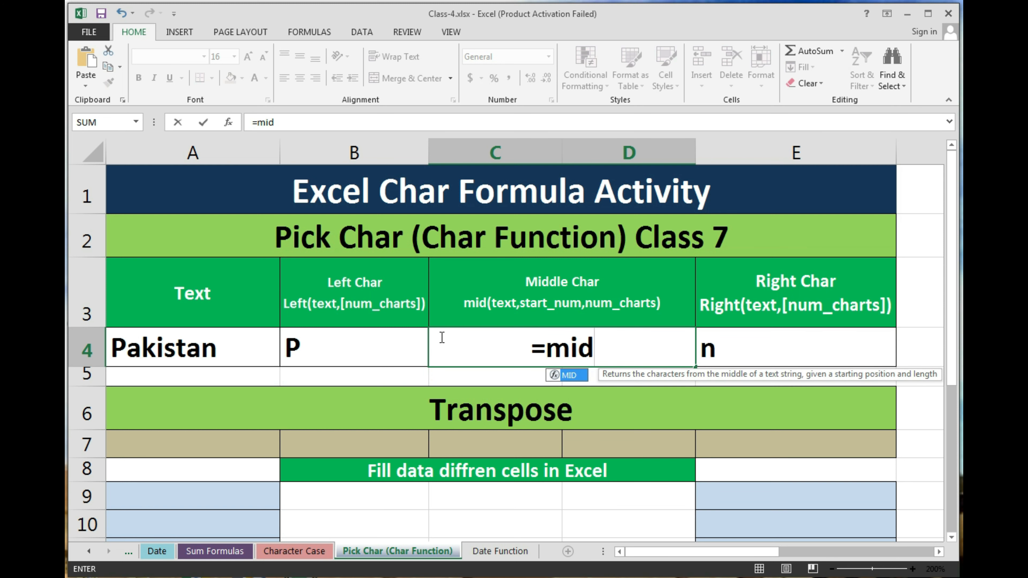
pyautogui.write(')')
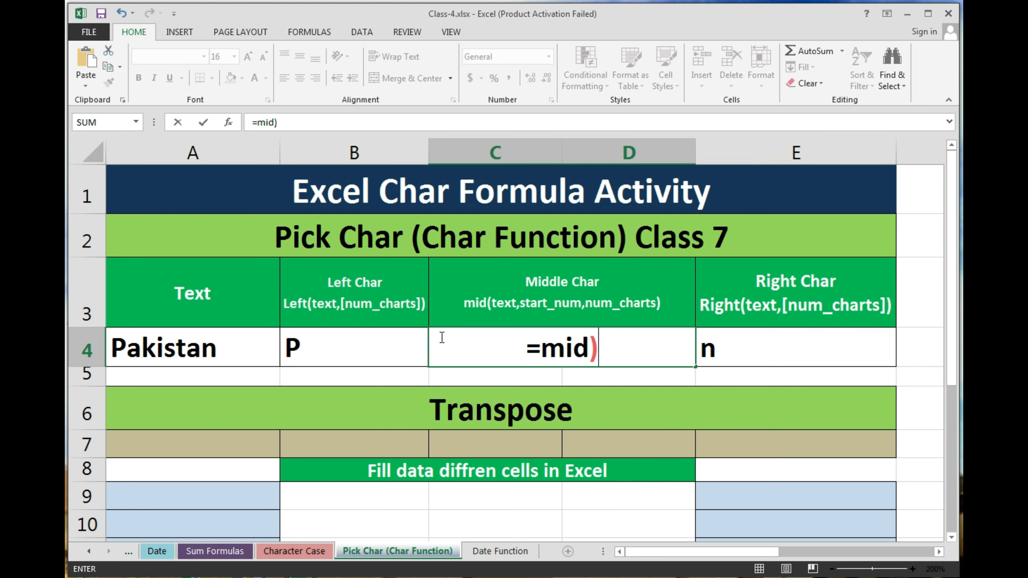
pyautogui.press('BackSpace')
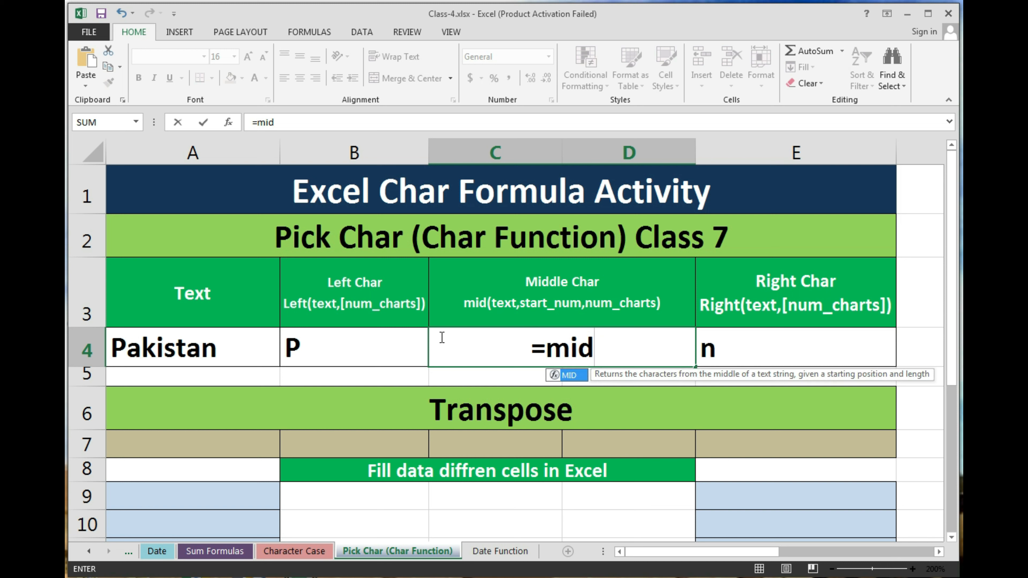
pyautogui.write('()')
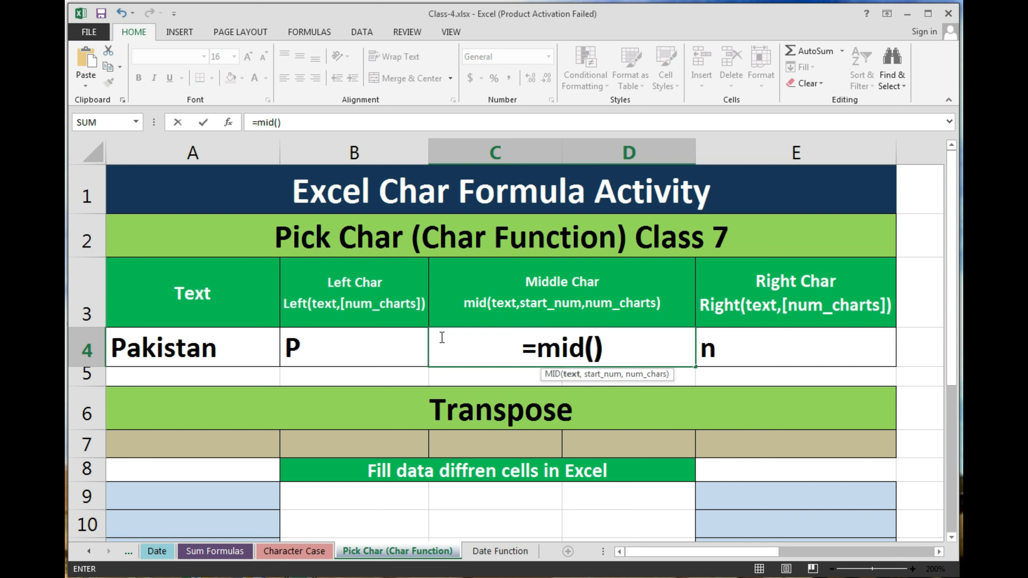
pyautogui.press('BackSpace')
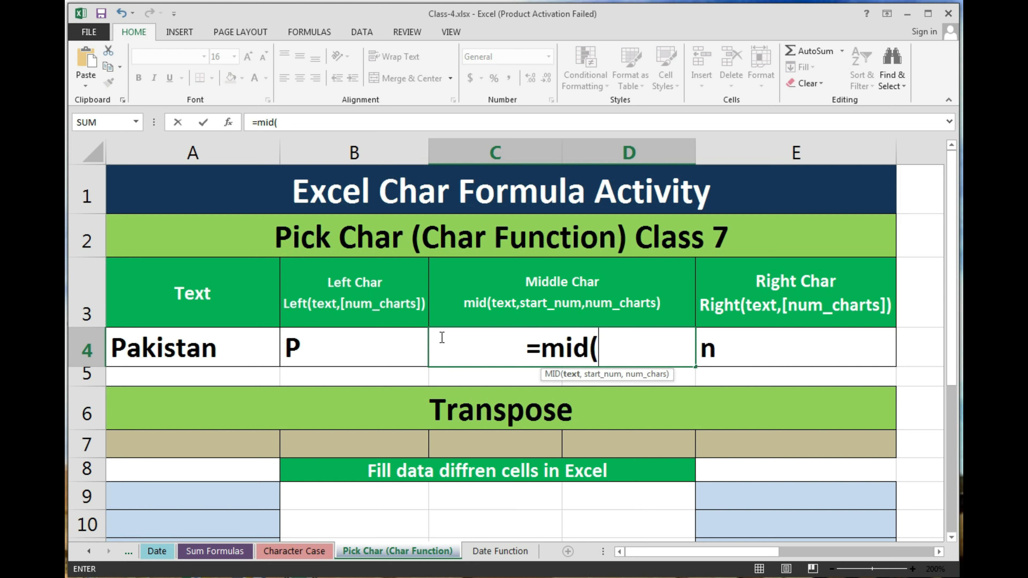
pyautogui.click(149, 355)
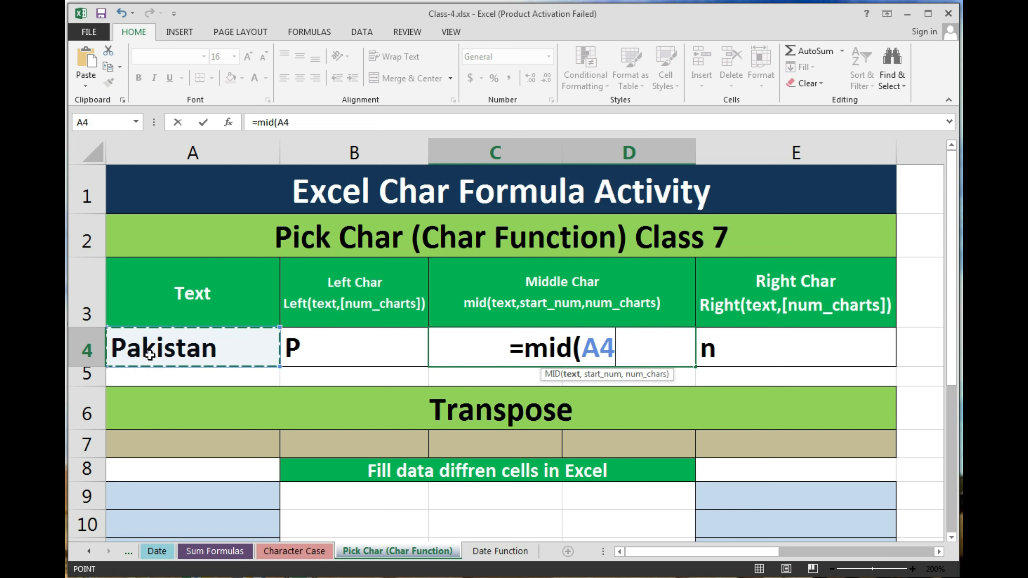
pyautogui.write(')')
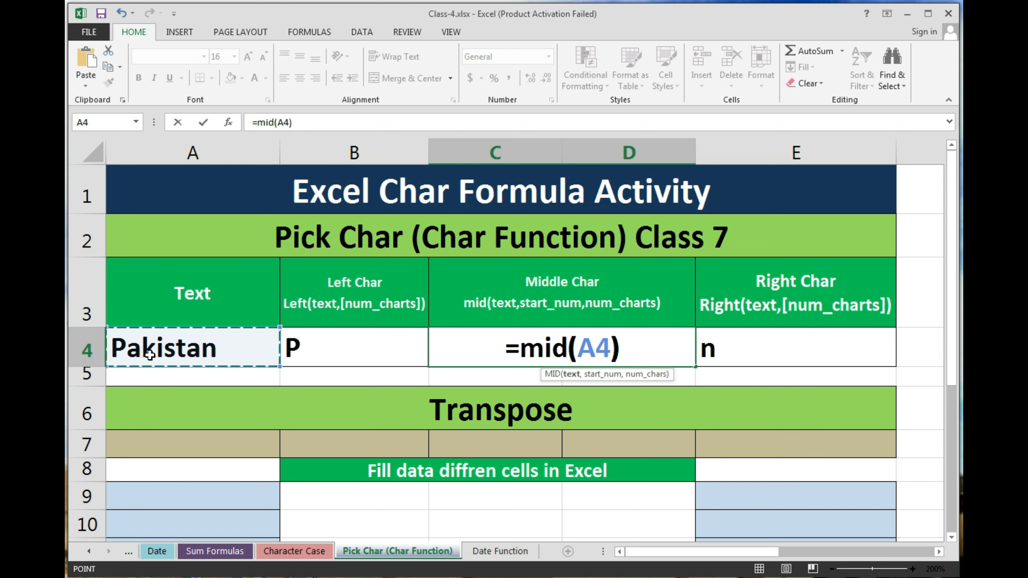
pyautogui.press('Return')
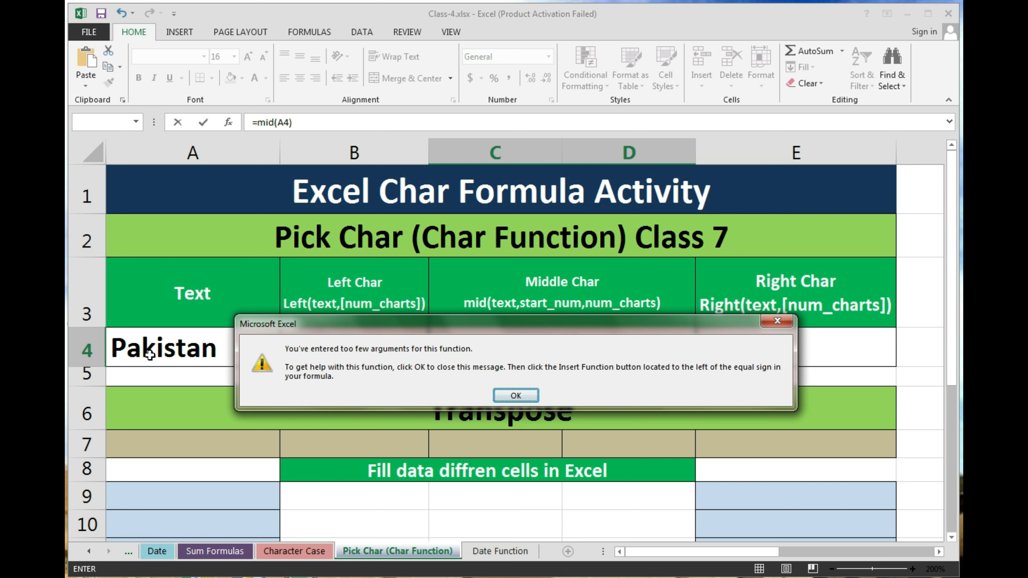
# Step: Dismiss the warning and complete the formula as =mid(A4,4,2) so C4 shows is
pyautogui.press('Return')
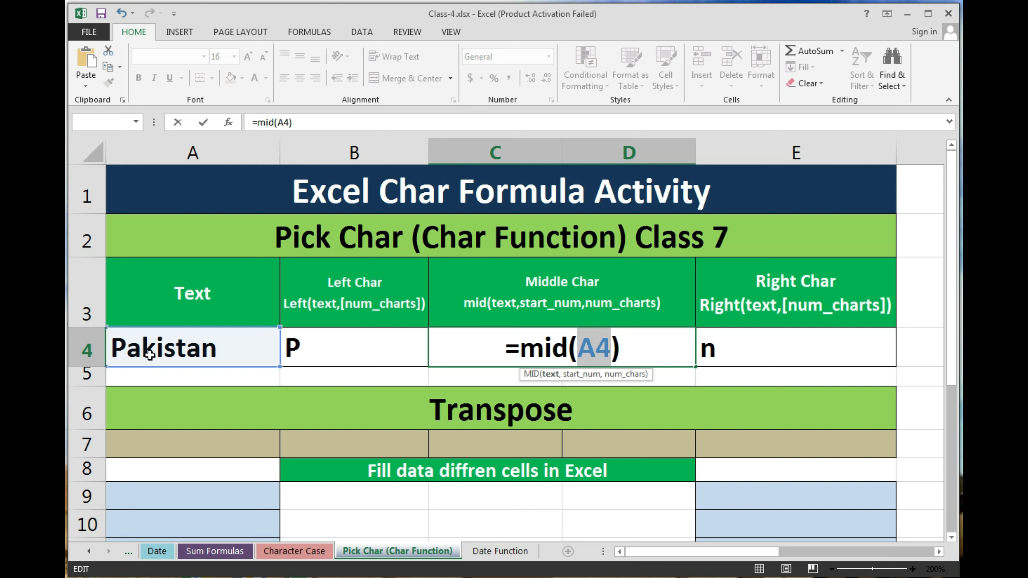
pyautogui.press('Right')
pyautogui.press('Left')
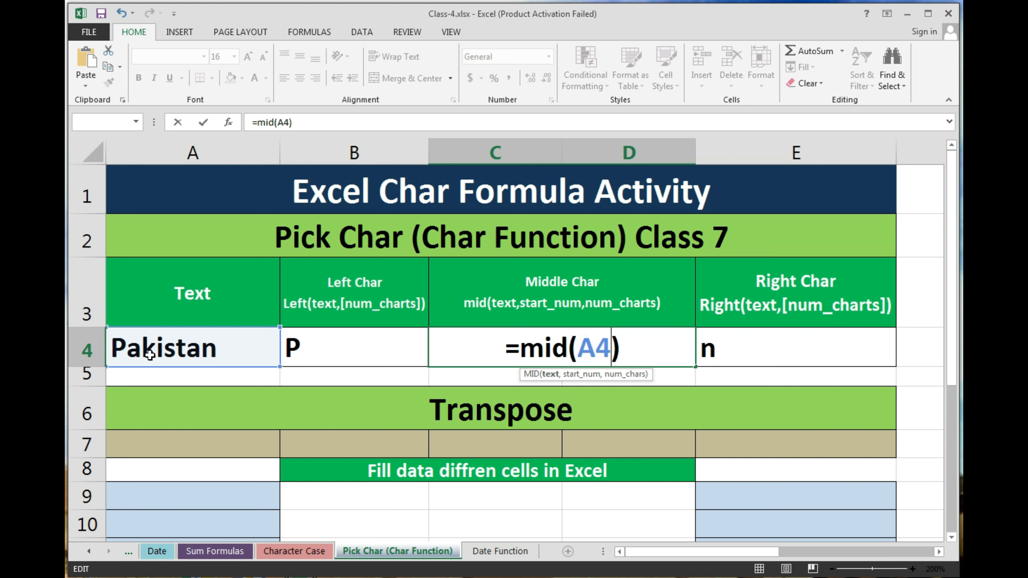
pyautogui.write(',')
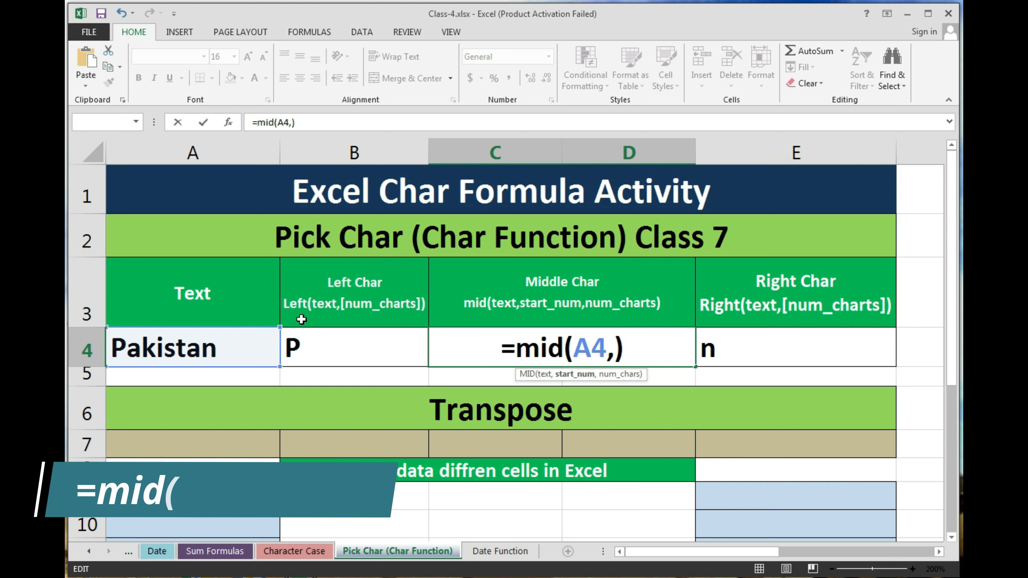
pyautogui.write('4')
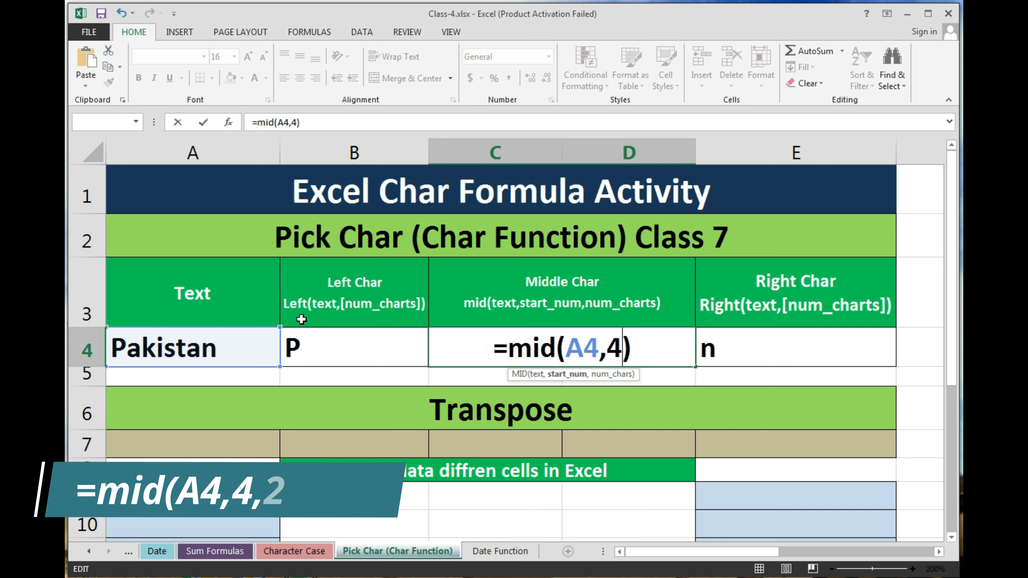
pyautogui.write(',')
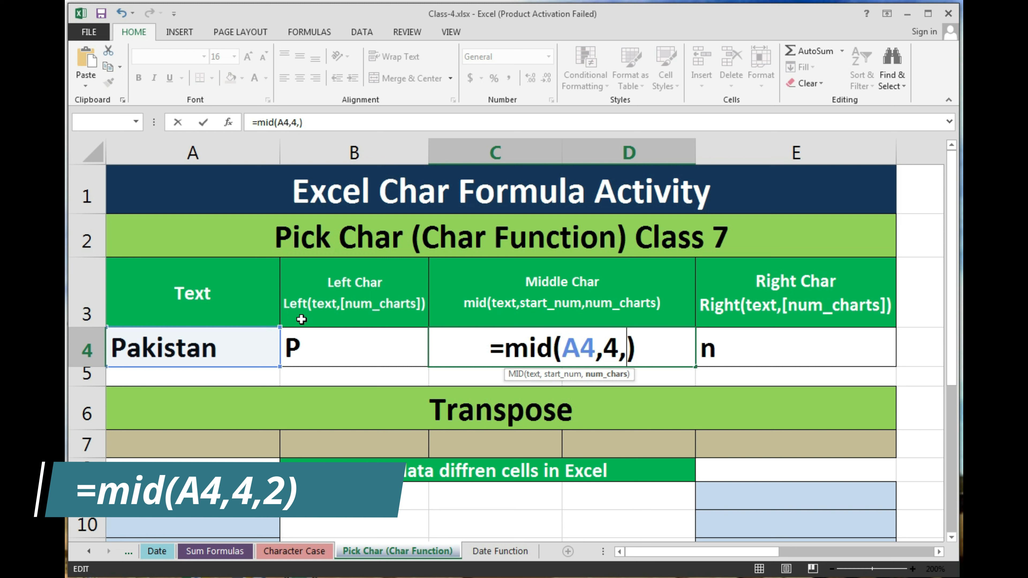
pyautogui.write('2')
pyautogui.press('Return')
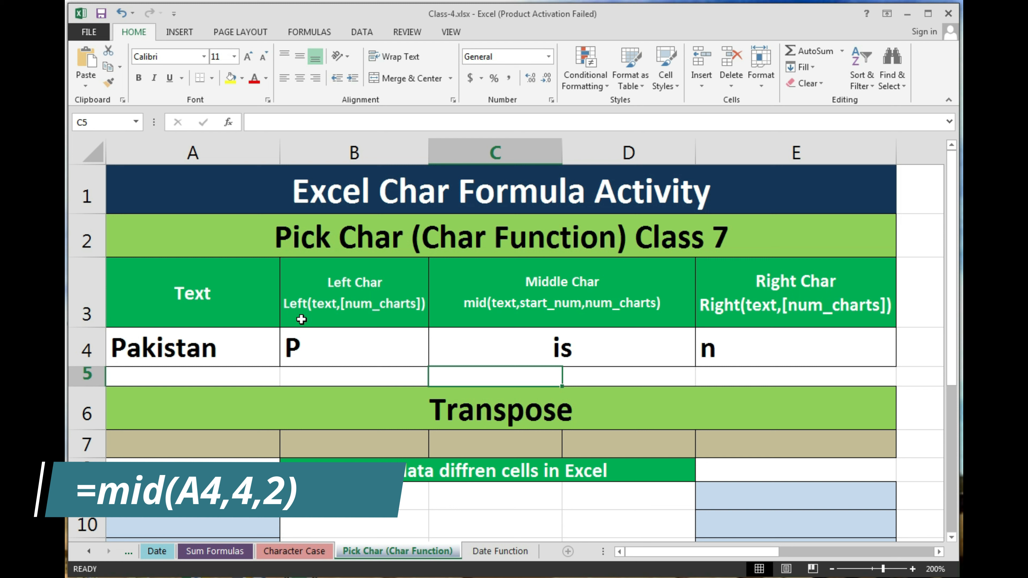
# Step: Replace B4's formula with =LEFT(A4,3) so it shows Pak
pyautogui.click(326, 341)
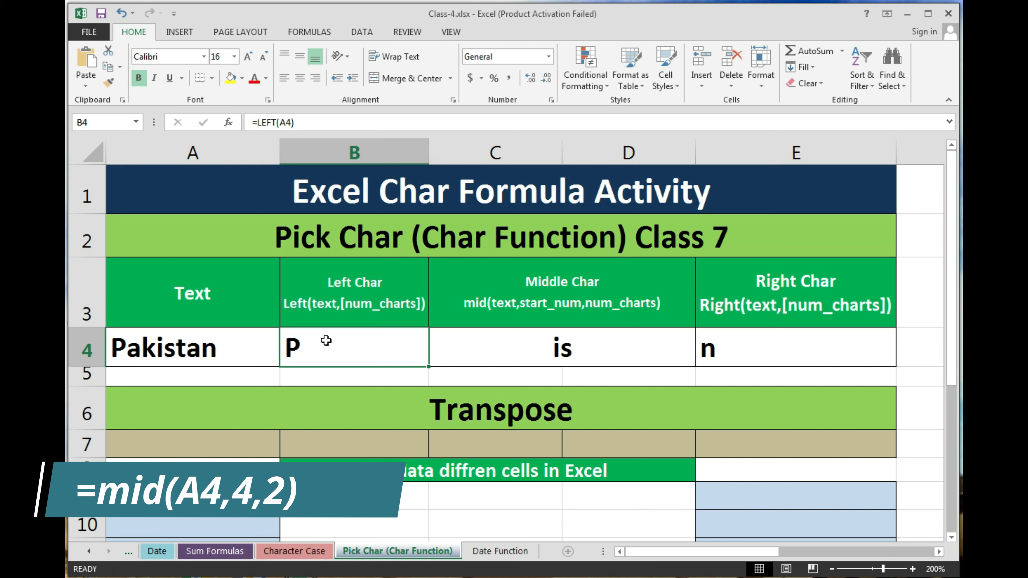
pyautogui.press('Delete')
pyautogui.write('=')
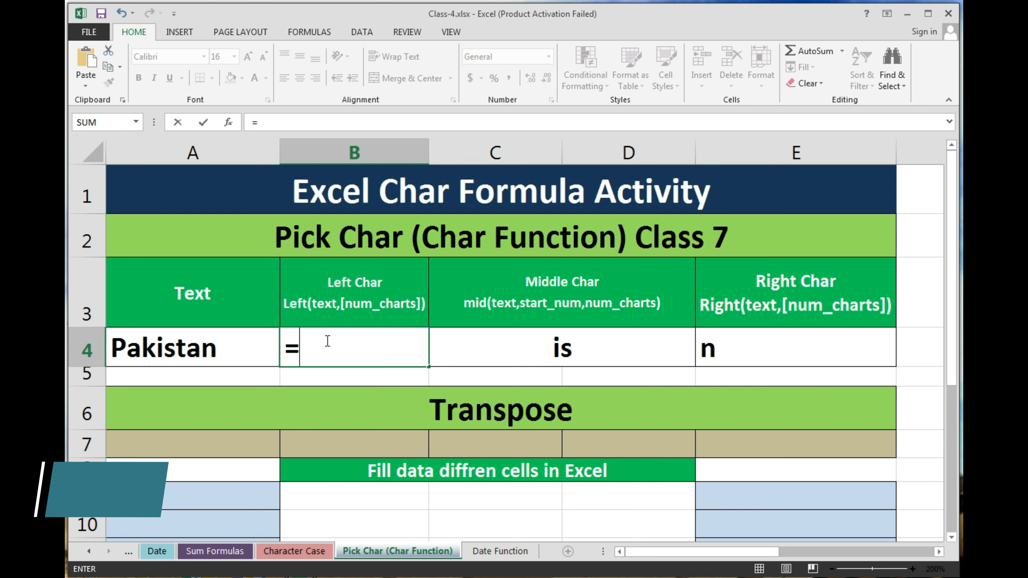
pyautogui.write('left')
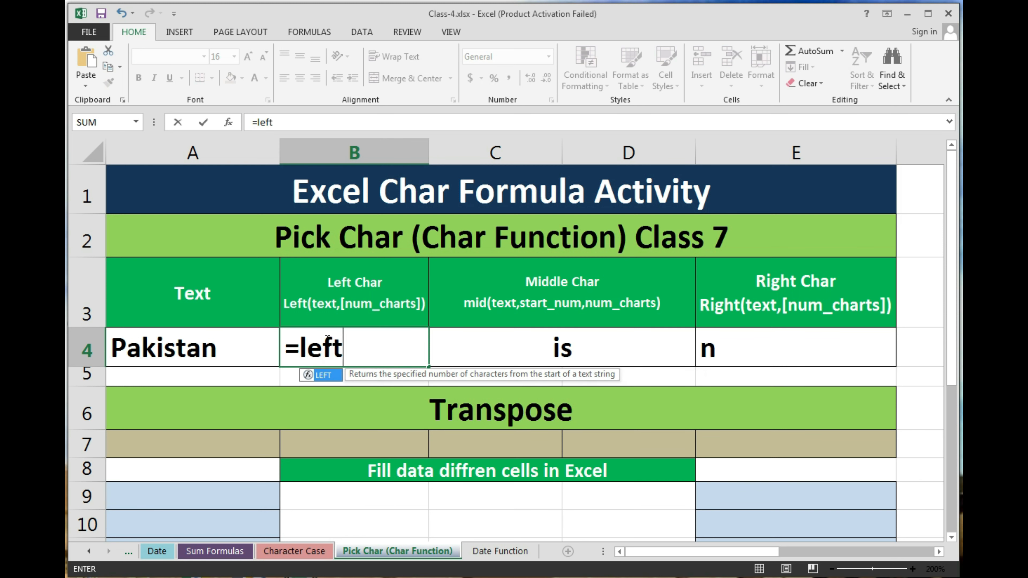
pyautogui.press('Tab')
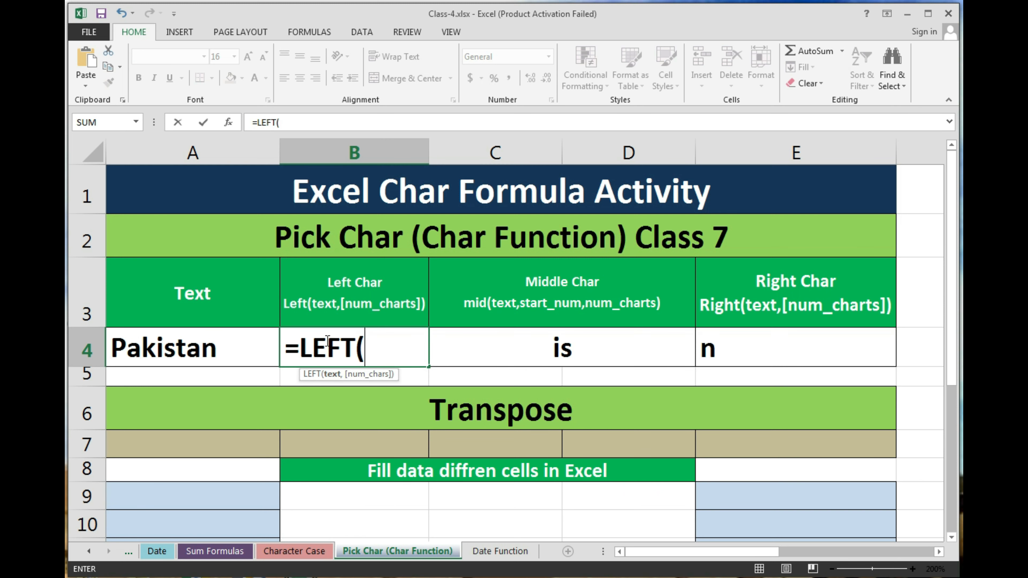
pyautogui.press('Left')
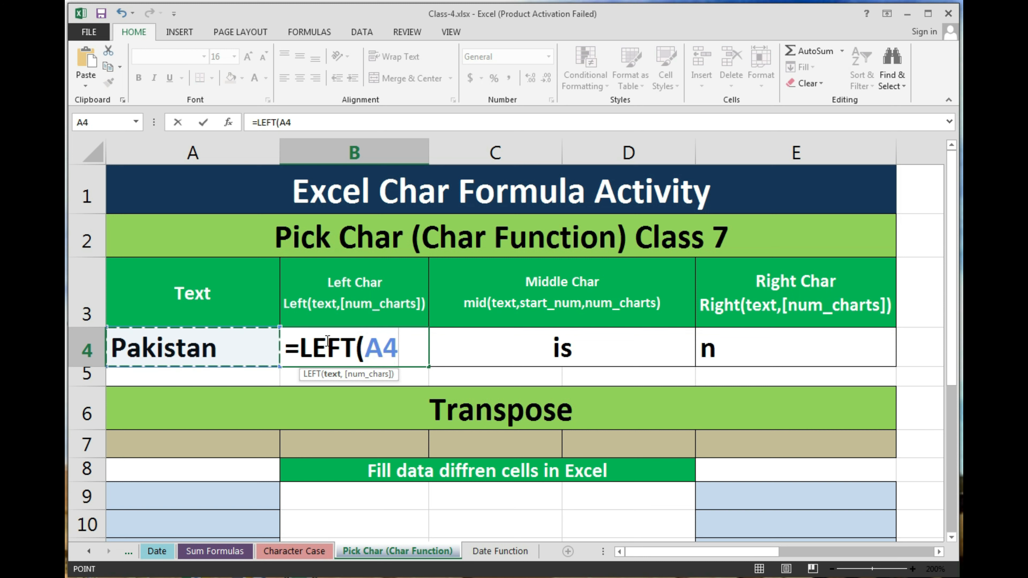
pyautogui.write(',3')
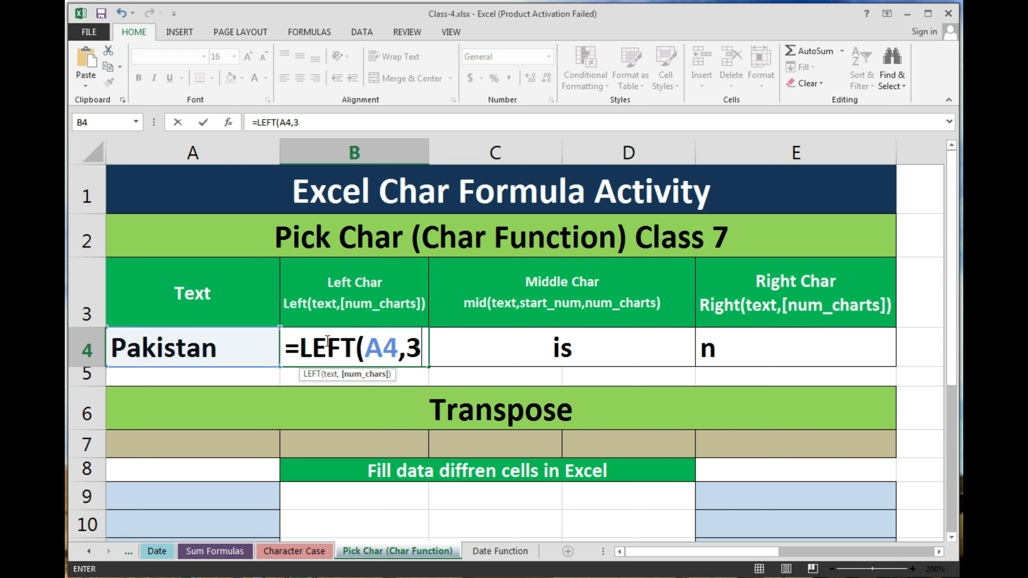
pyautogui.press('Return')
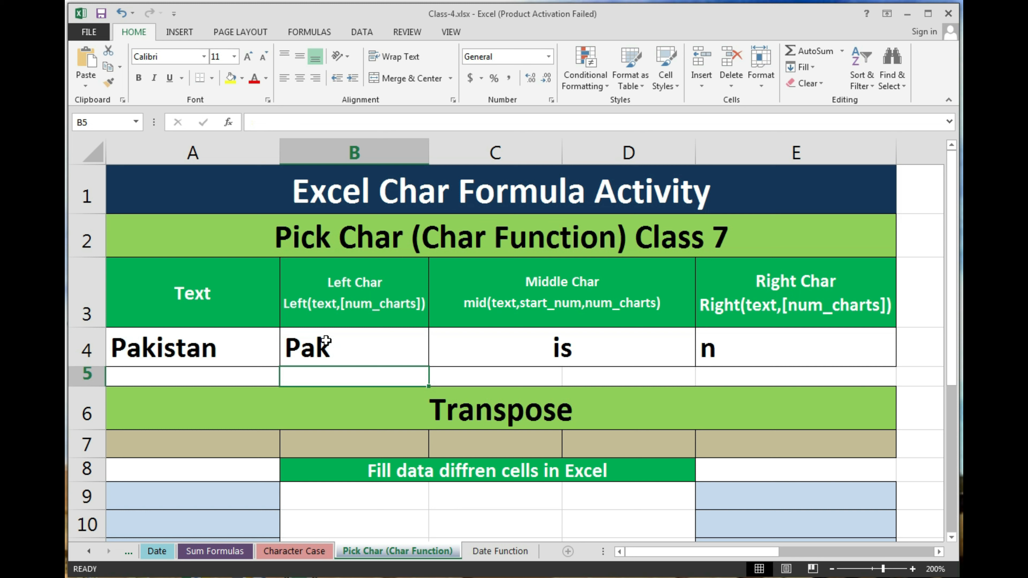
pyautogui.press('Up')
pyautogui.press('Right')
pyautogui.press('Right')
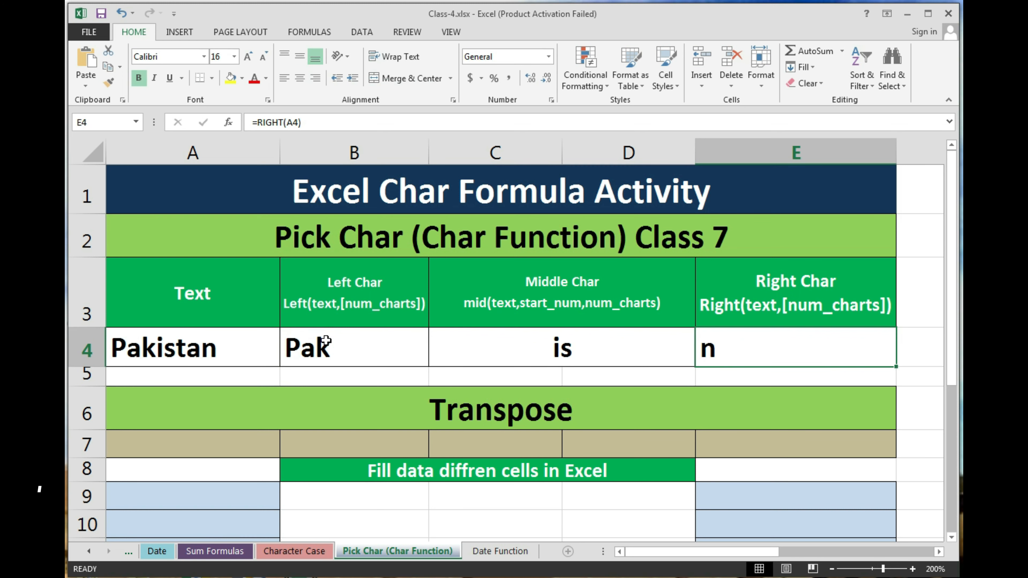
# Step: Rewrite E4's formula as =RIGHT(A4,3) so it shows tan
pyautogui.press('F2')
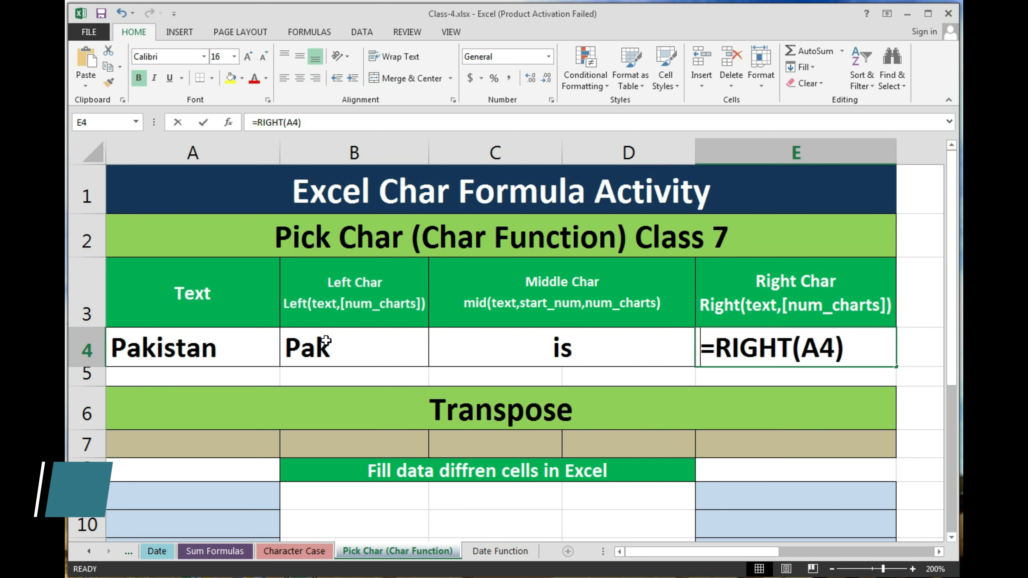
pyautogui.press('Escape')
pyautogui.write('=right')
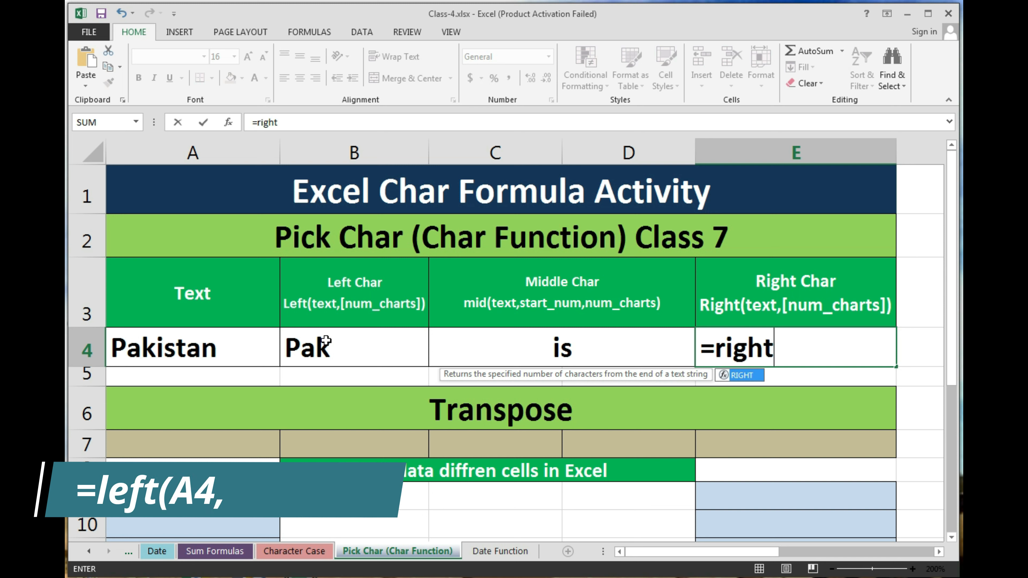
pyautogui.press('Tab')
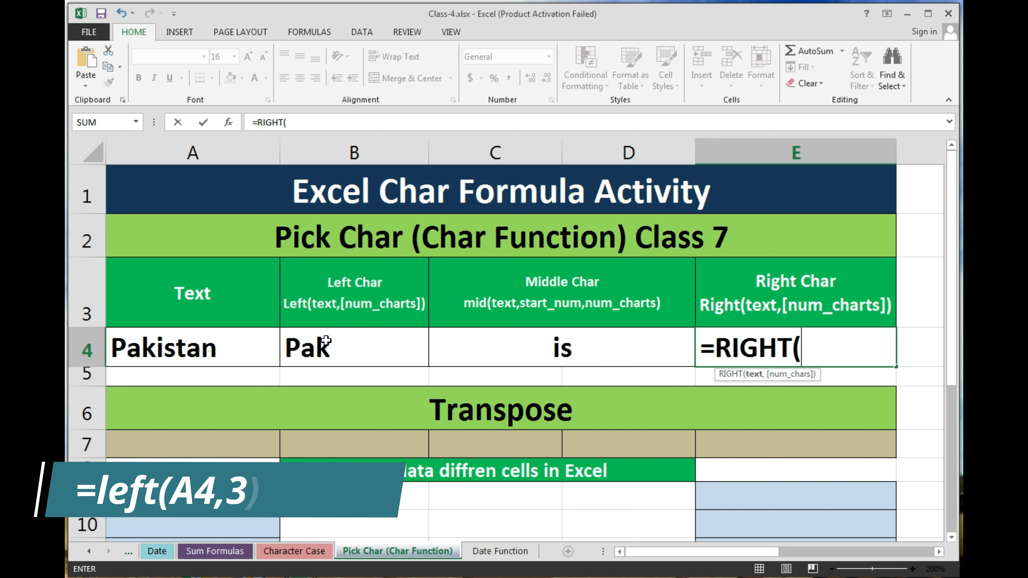
pyautogui.press('Left')
pyautogui.press('Left')
pyautogui.press('Left')
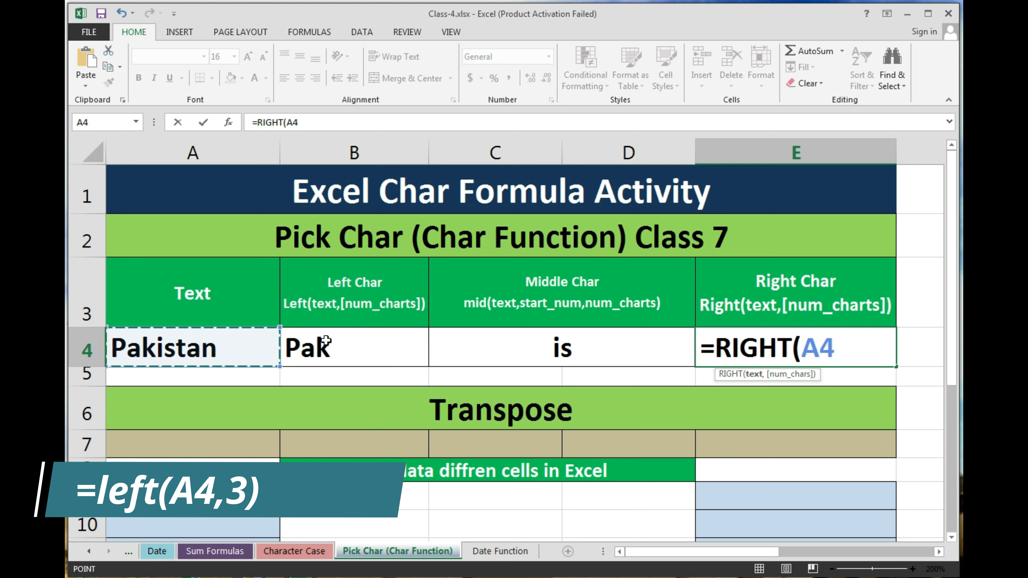
pyautogui.write(',')
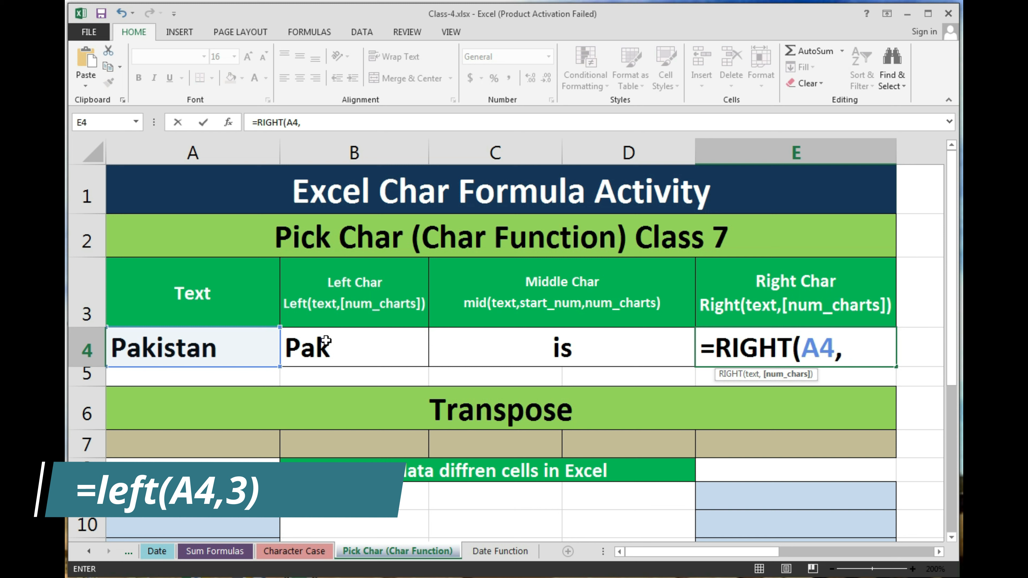
pyautogui.write('3')
pyautogui.press('Return')
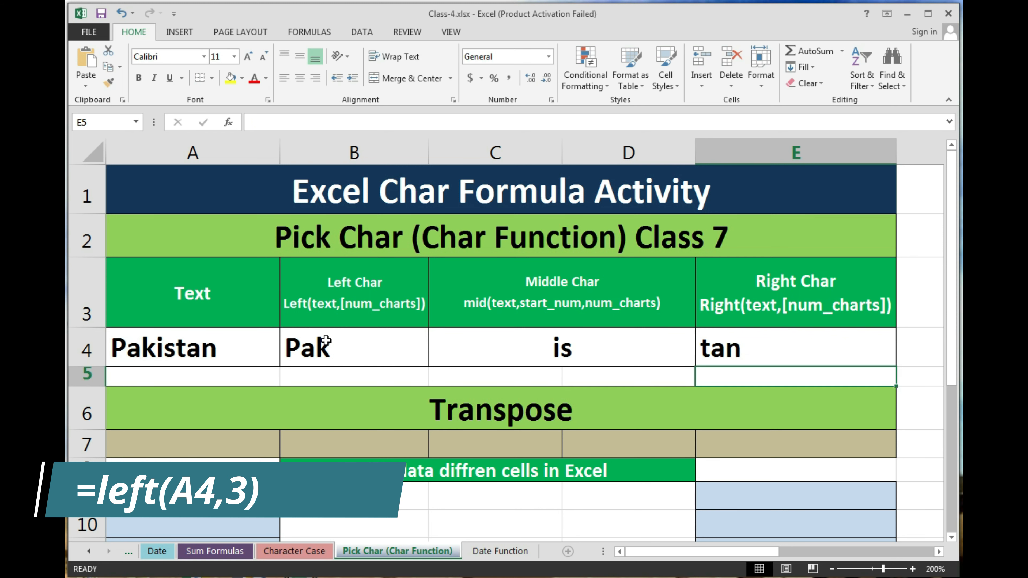
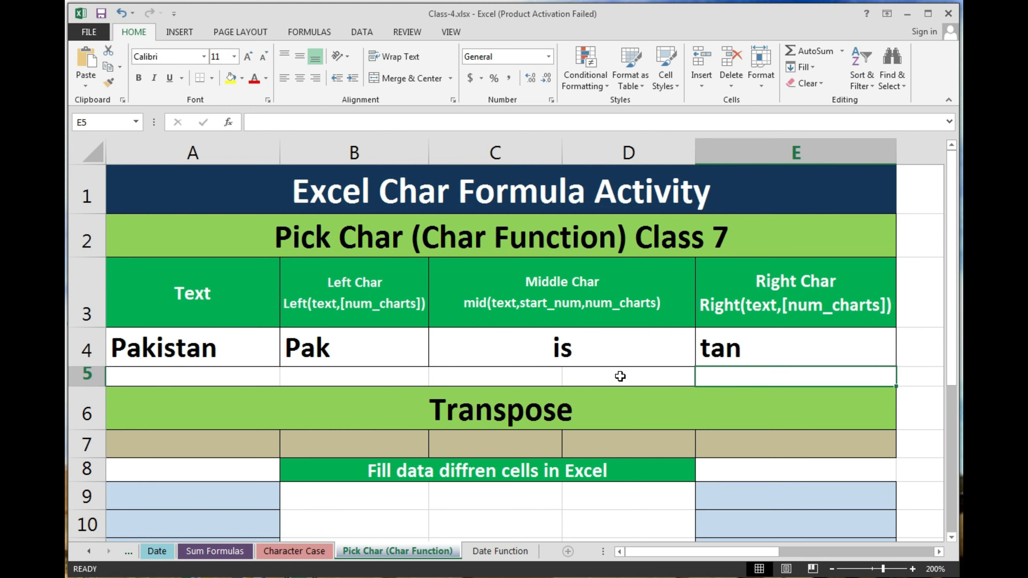
# Step: Scroll the Pick Char sheet to the Transpose area and select cell B9
pyautogui.scroll(-1, 619, 376)
pyautogui.scroll(-2, 620, 376)
pyautogui.scroll(1, 620, 376)
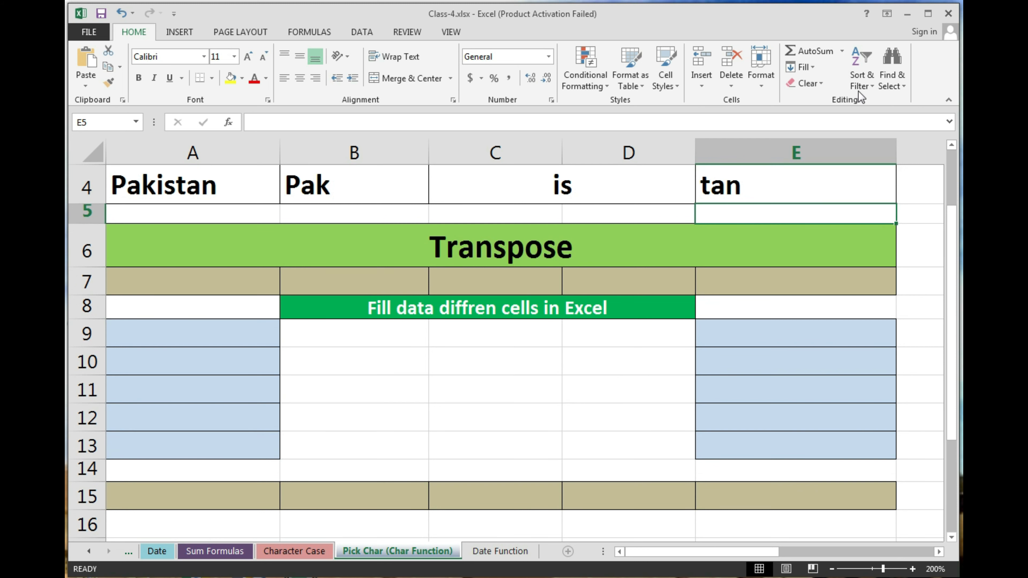
pyautogui.click(392, 333)
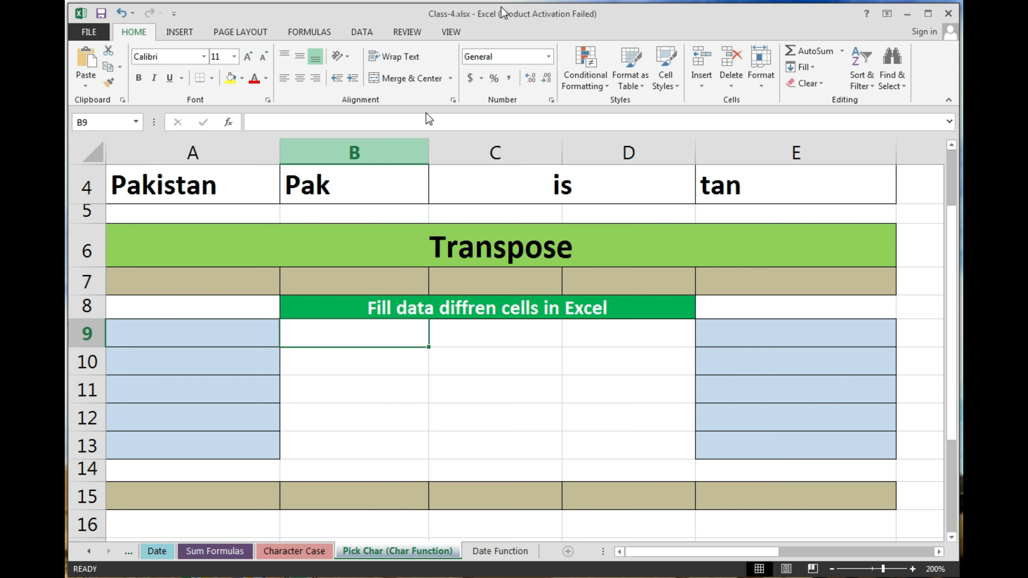
# Step: Enter a person's full name in A7 and fill it right across A7:E7
pyautogui.click(166, 288)
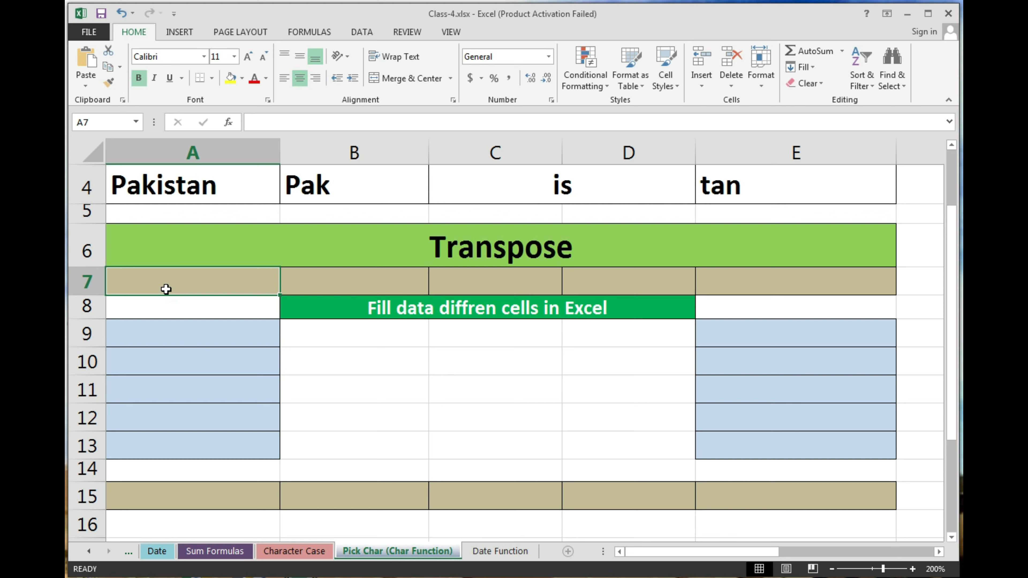
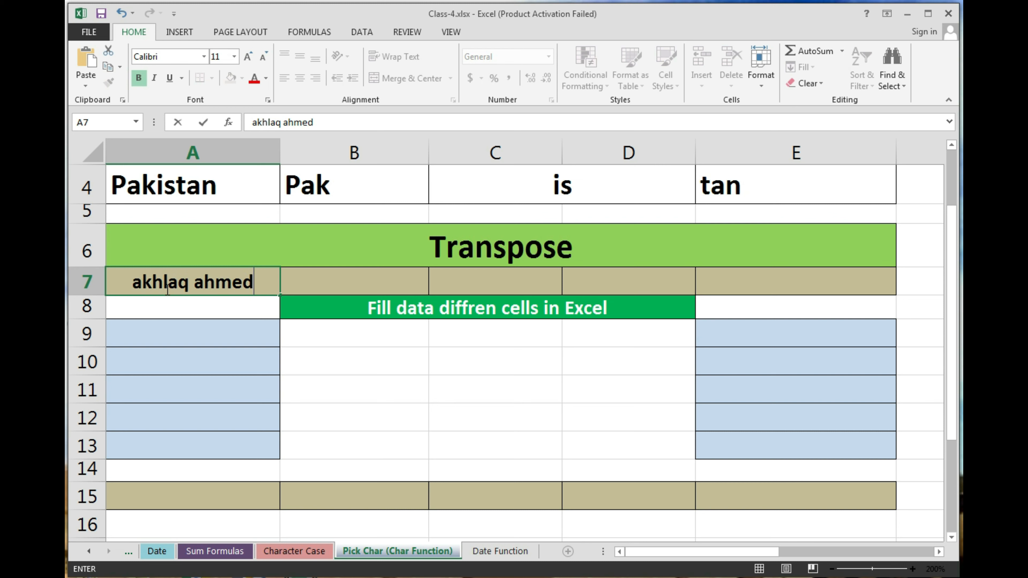
pyautogui.press('Return')
pyautogui.click(165, 289)
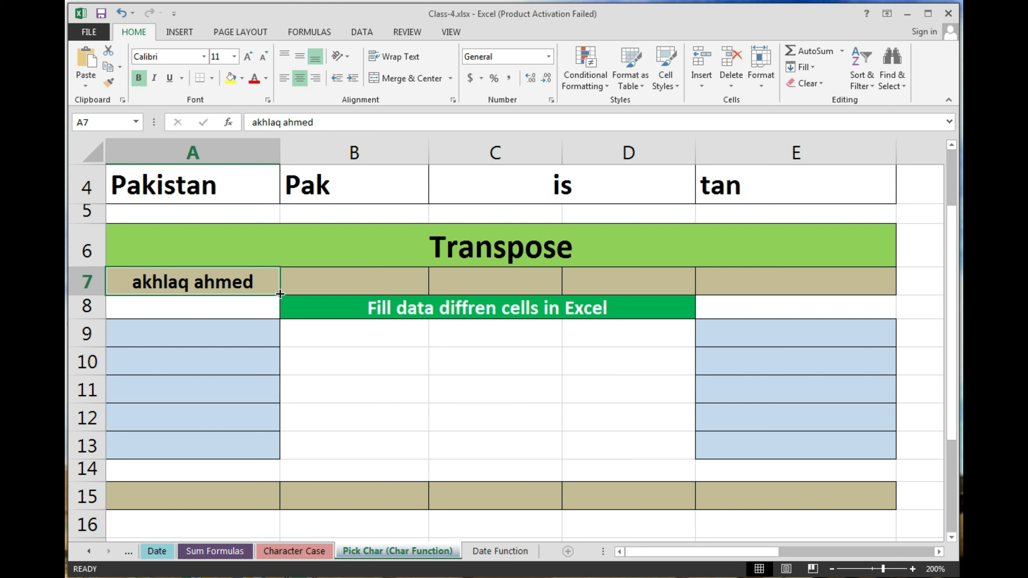
pyautogui.moveTo(280, 294); pyautogui.dragTo(868, 349)
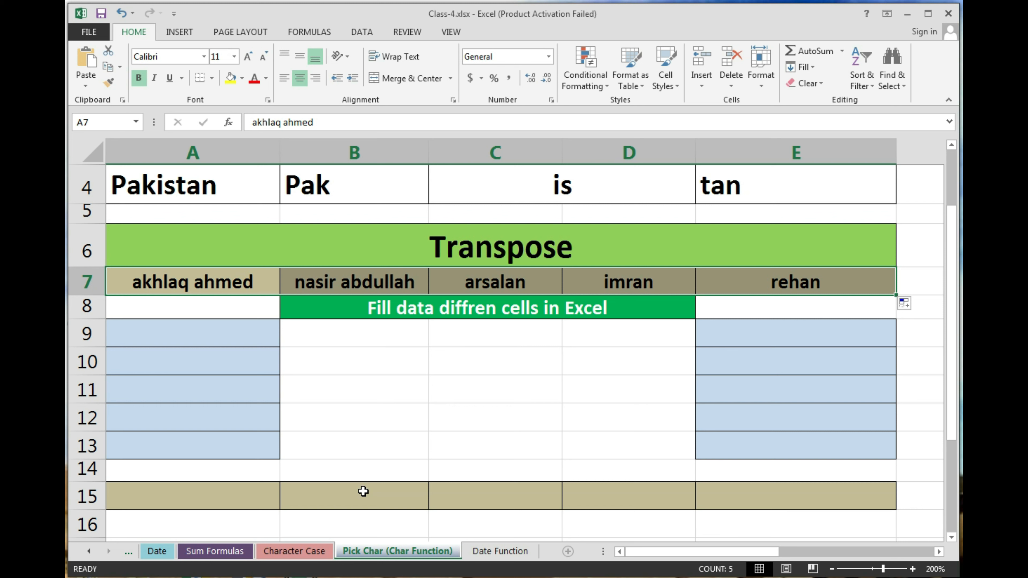
# Step: Copy A7:E7 and open Paste Special with A9 as the destination
pyautogui.hotkey('ctrl', 'c')
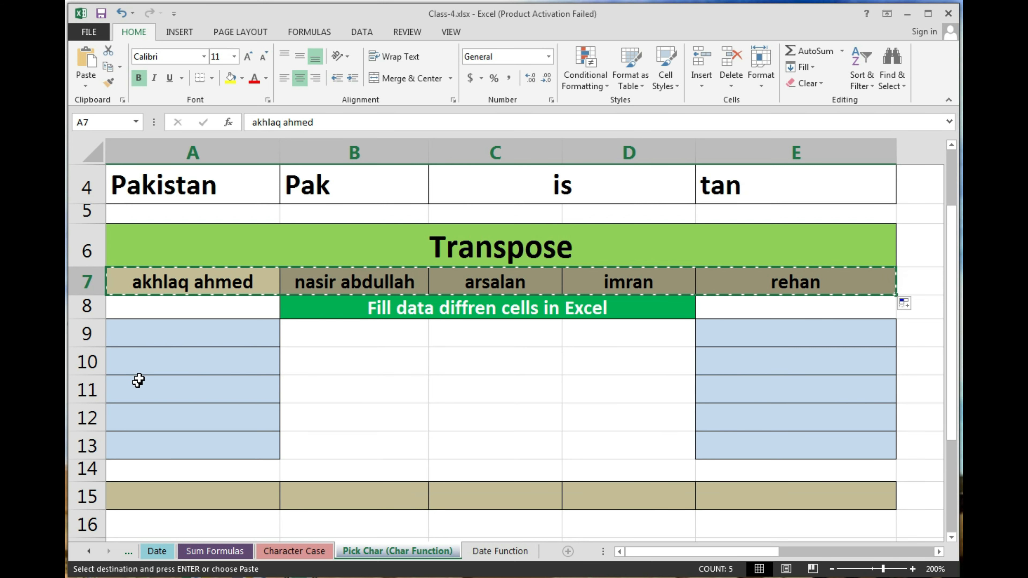
pyautogui.click(168, 335)
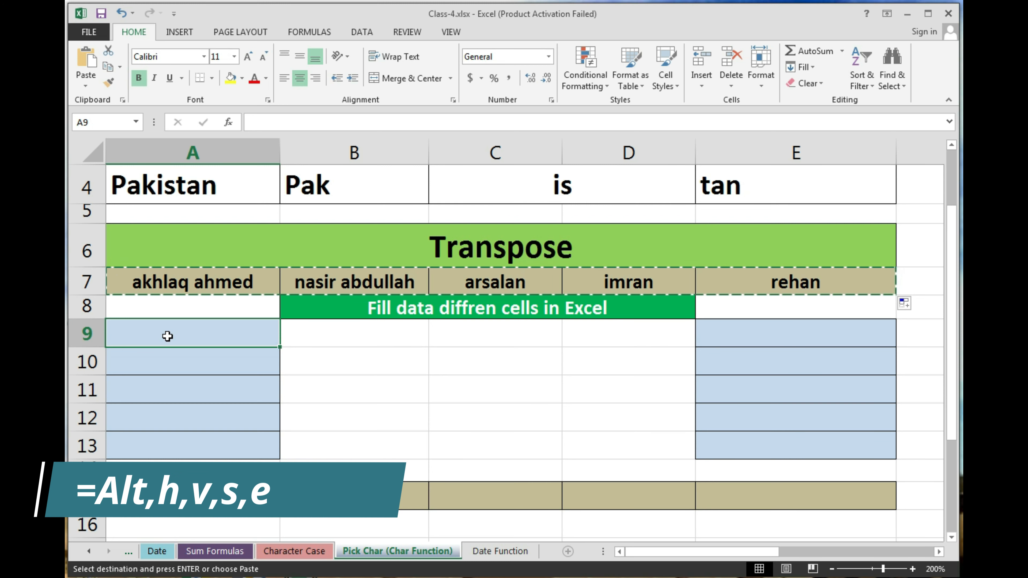
pyautogui.press('alt')
pyautogui.press('h')
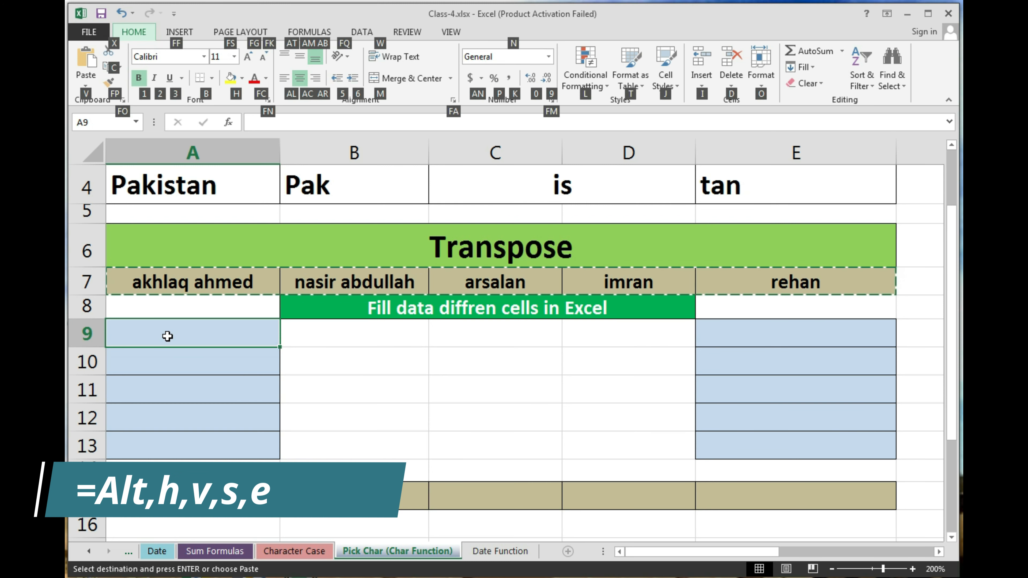
pyautogui.press('v')
pyautogui.press('s')
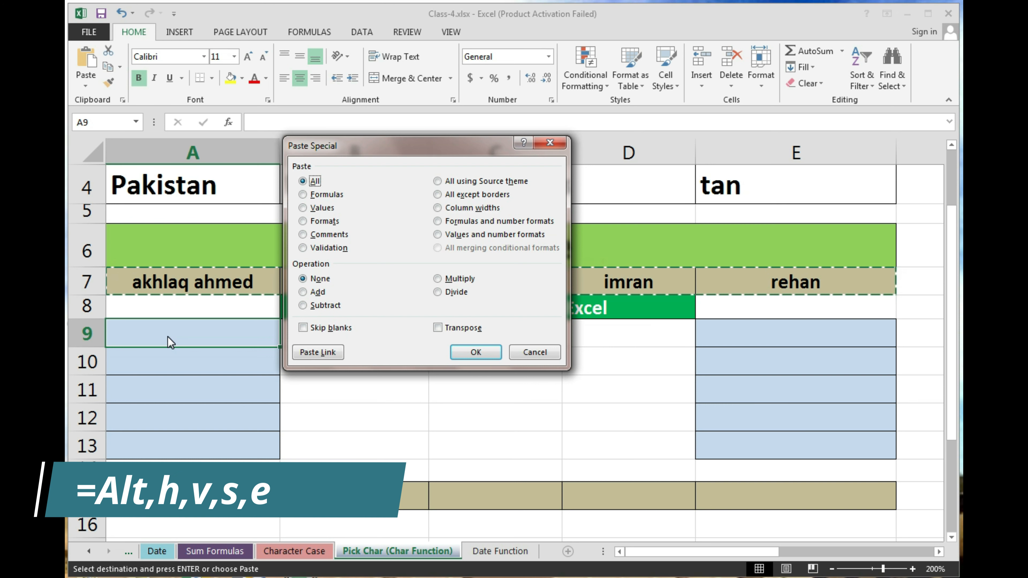
# Step: Paste the names with Transpose into A9:A13, then clear the copy marquee
pyautogui.press('Tab')
pyautogui.press('Tab')
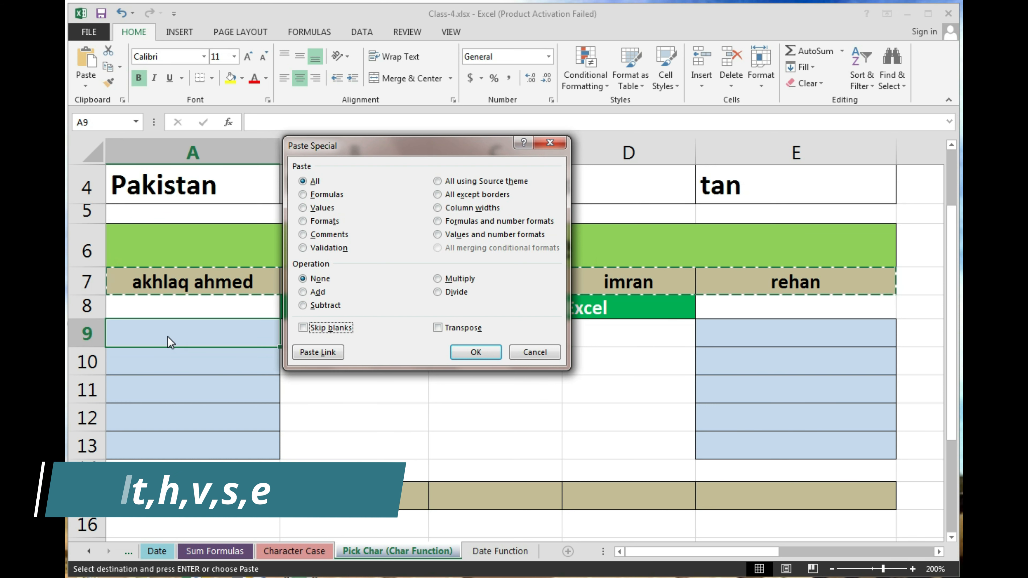
pyautogui.press('Tab')
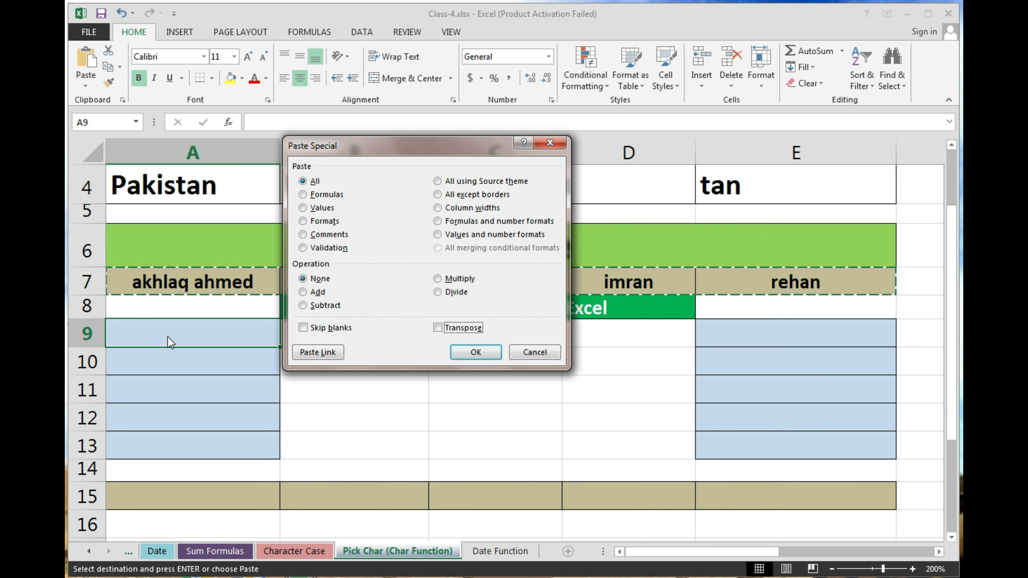
pyautogui.press('space')
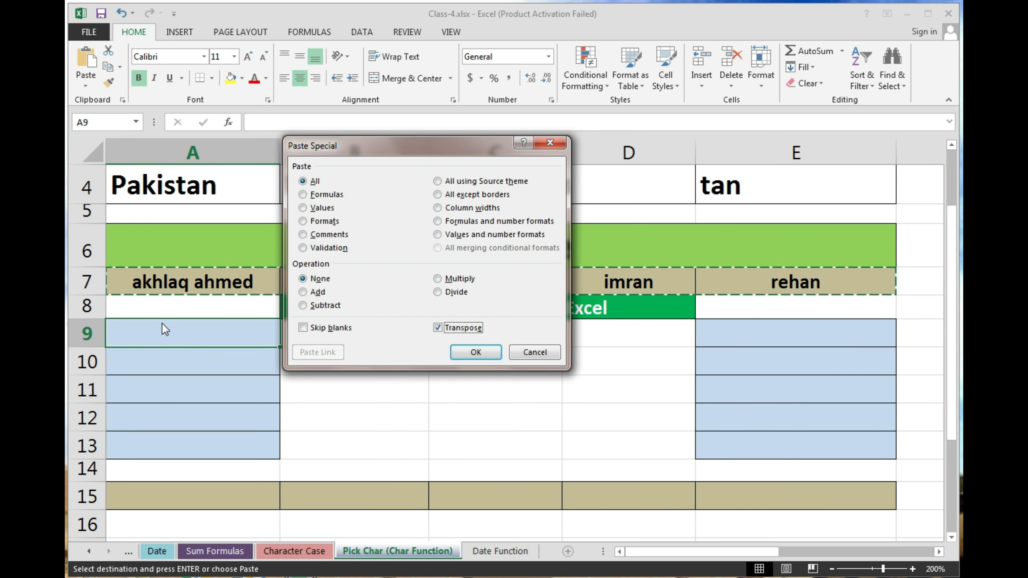
pyautogui.click(489, 358)
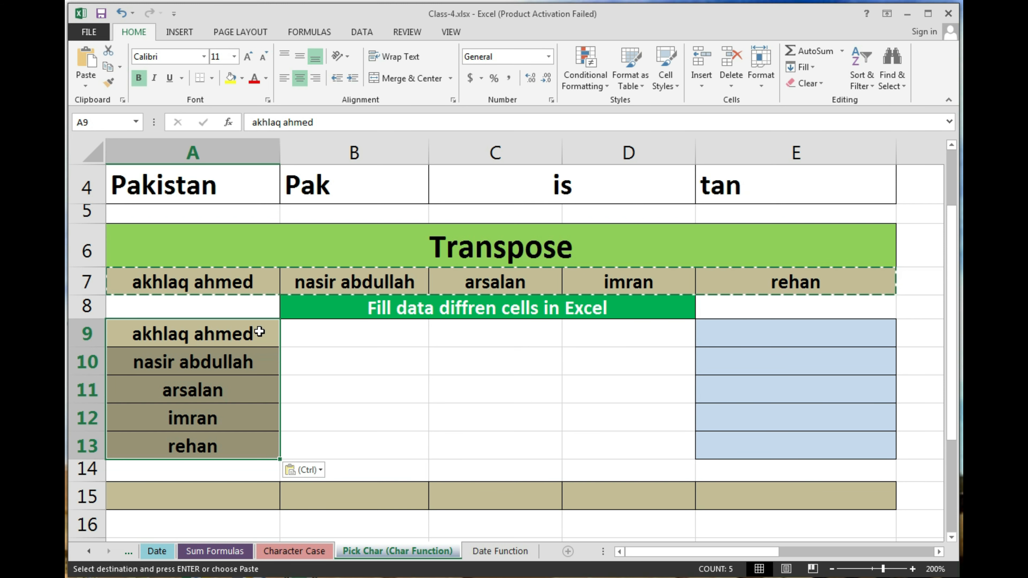
pyautogui.hotkey('ctrl', 'z')
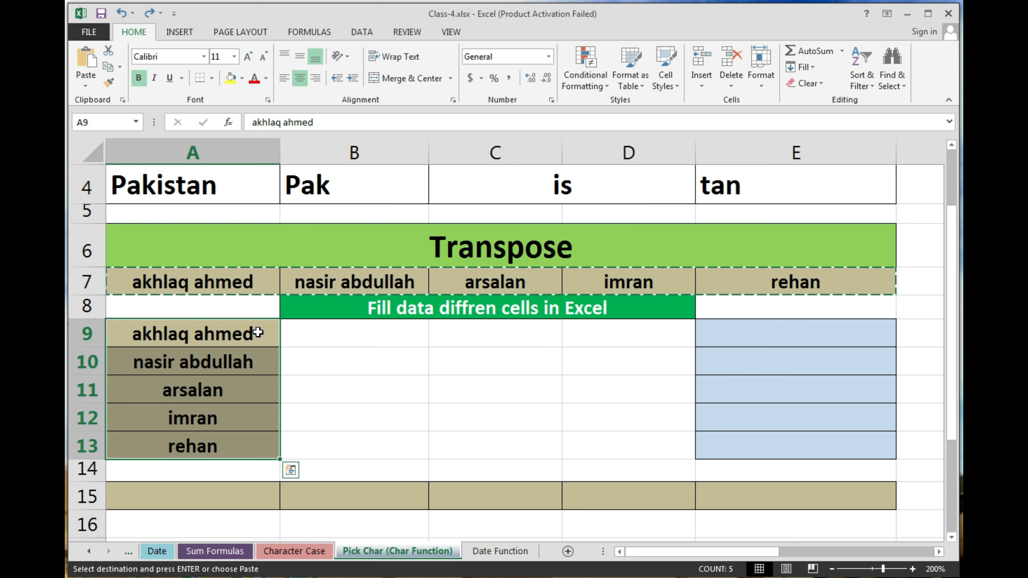
pyautogui.click(258, 332)
pyautogui.press('Escape')
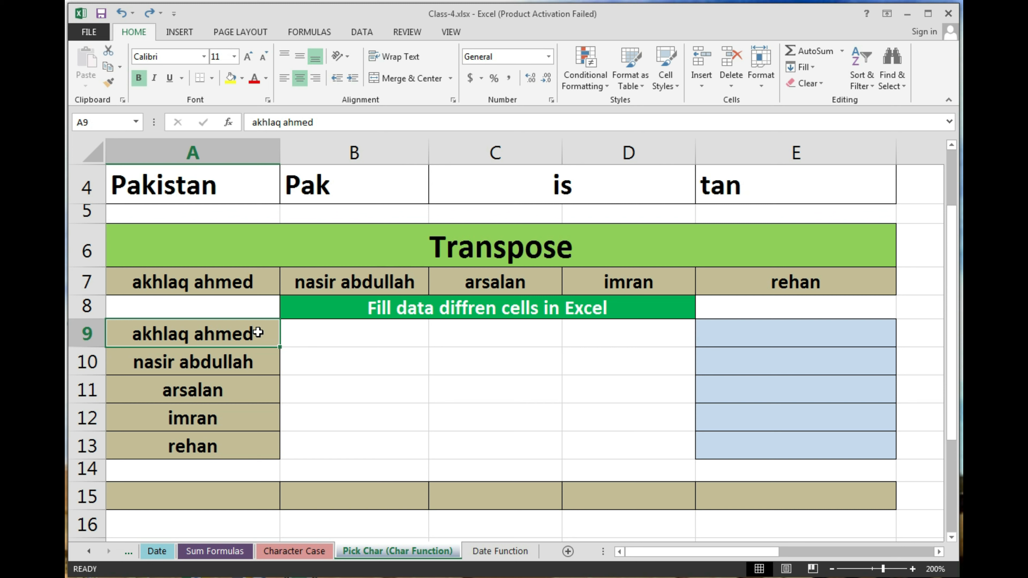
# Step: Enter Jan in A15 and fill the month series across to May in E15
pyautogui.click(231, 494)
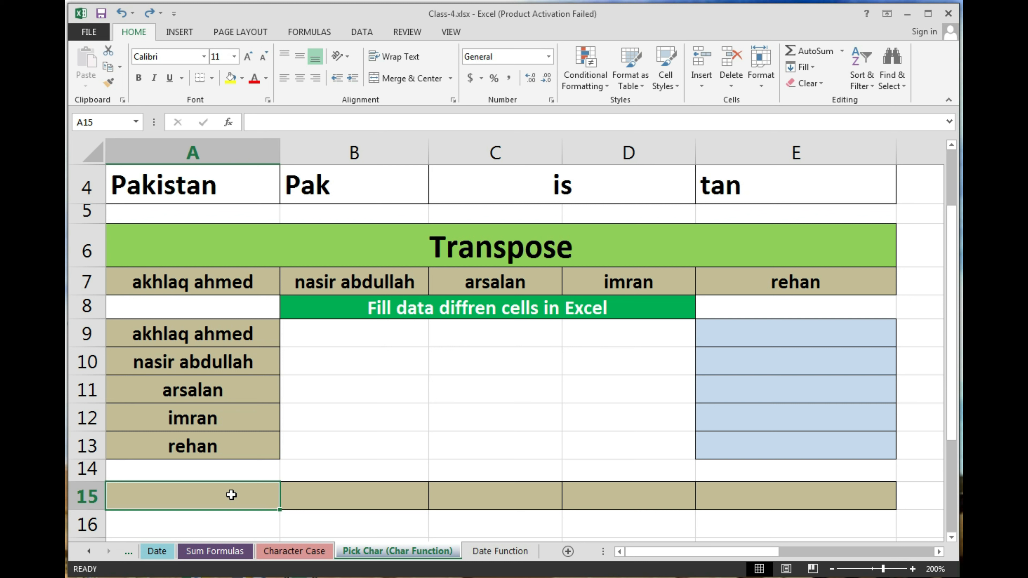
pyautogui.write('Jan')
pyautogui.hotkey('ctrl', 'Return')
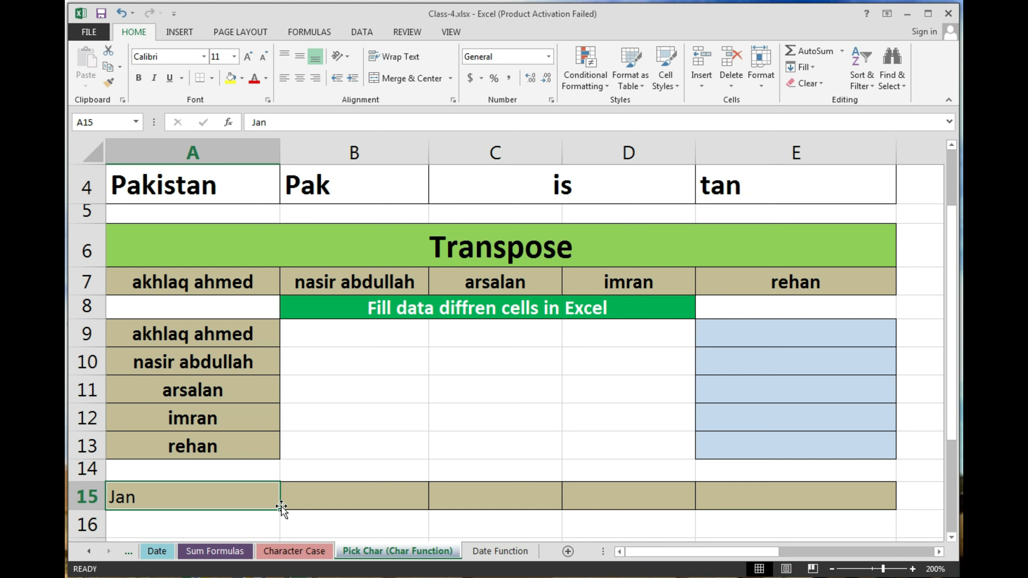
pyautogui.moveTo(281, 505); pyautogui.dragTo(243, 488)
pyautogui.moveTo(280, 509); pyautogui.dragTo(802, 502)
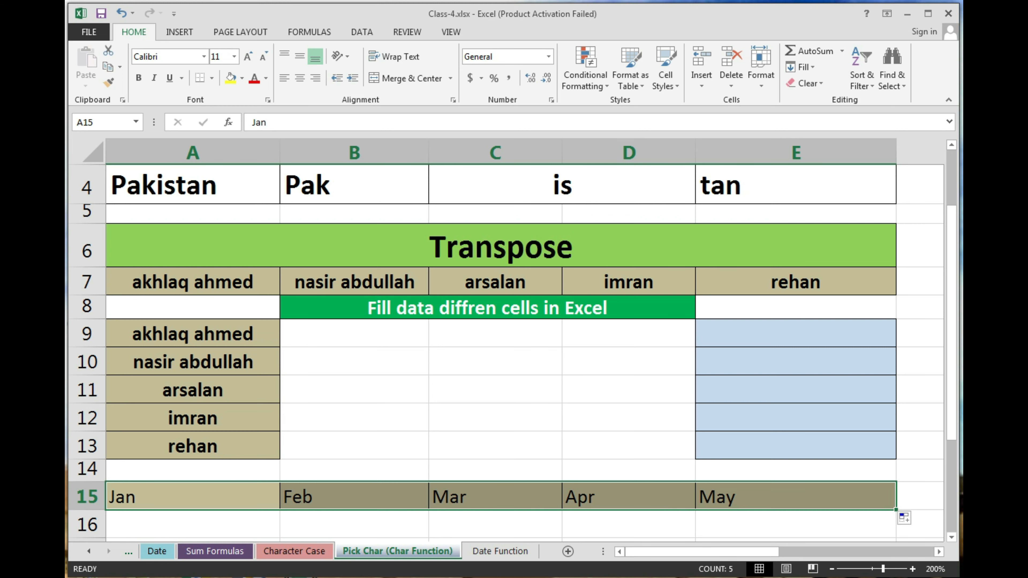
pyautogui.scroll(-1, 164, 451)
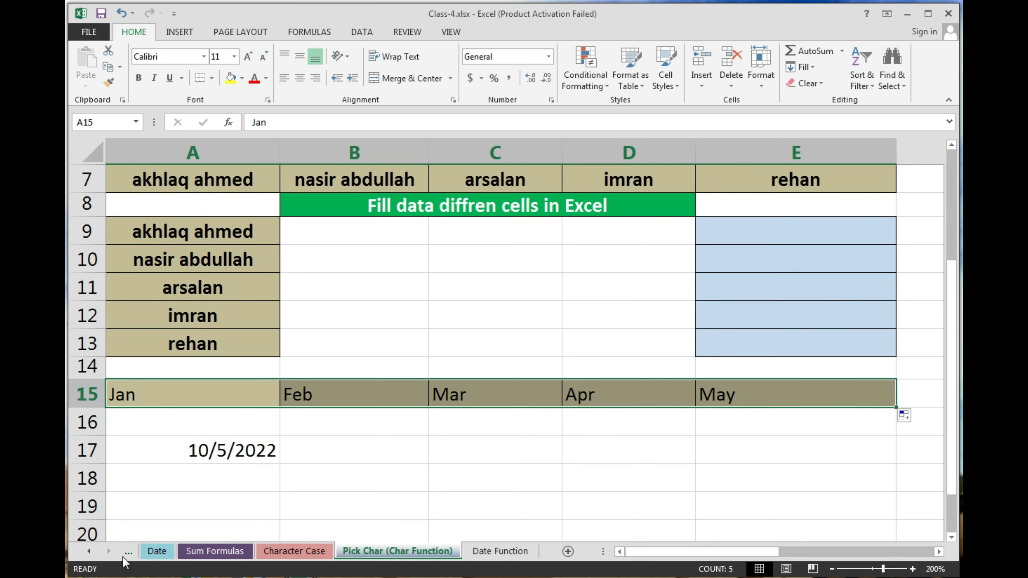
# Step: Clear the date in A17 and enter 201233 in A16 under Jan
pyautogui.click(174, 455)
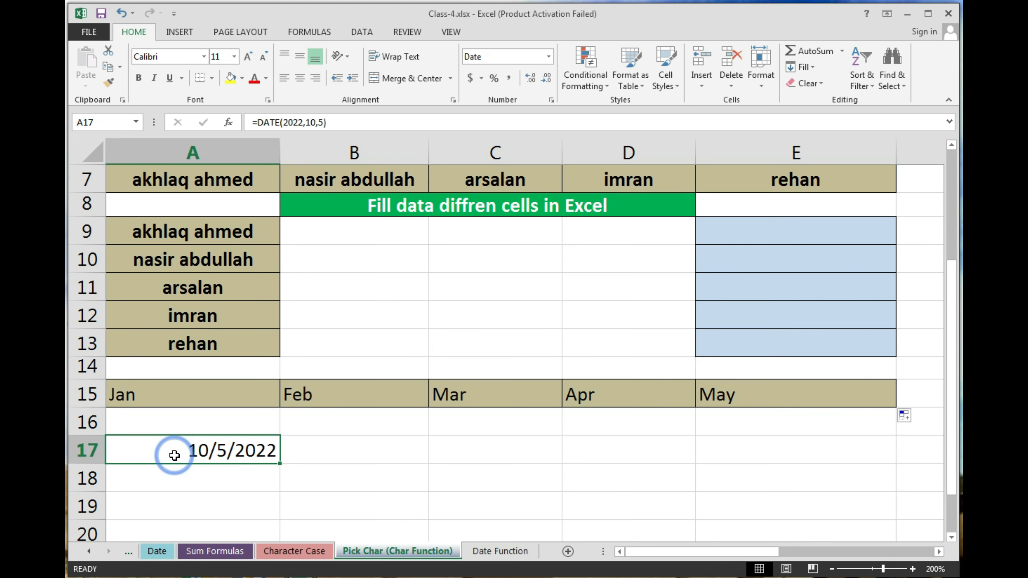
pyautogui.press('Delete')
pyautogui.press('Up')
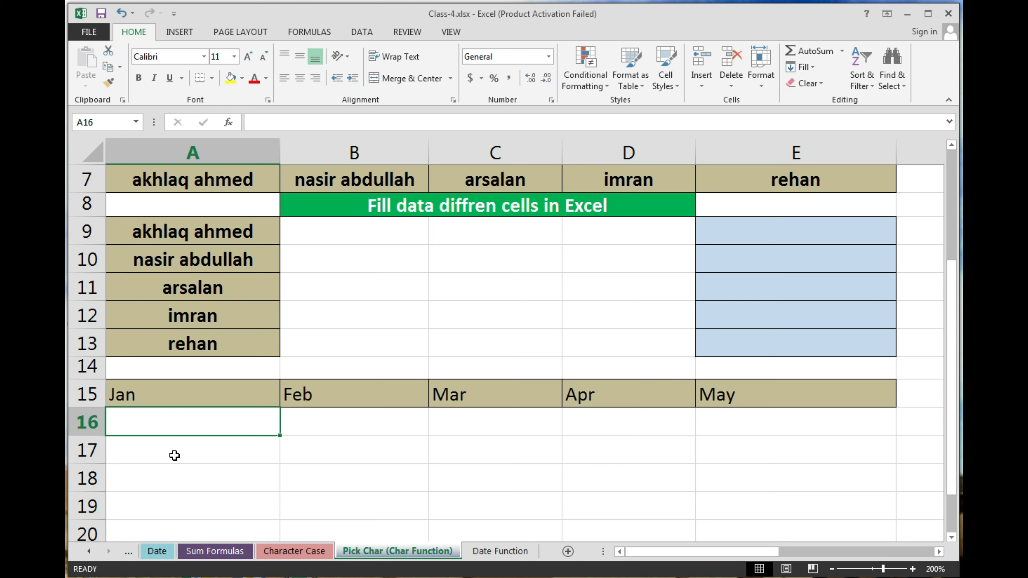
pyautogui.write('20')
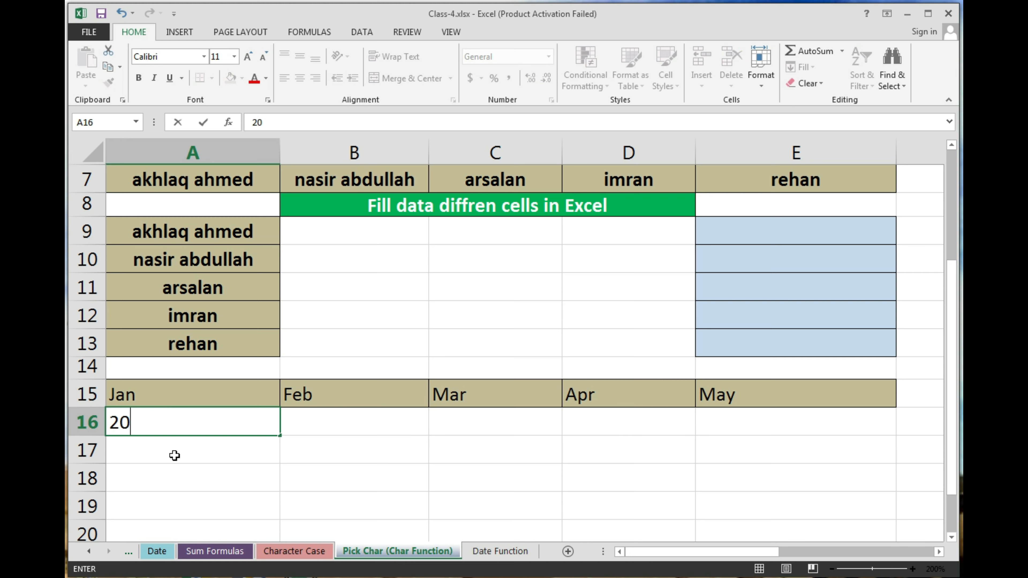
pyautogui.write('1233')
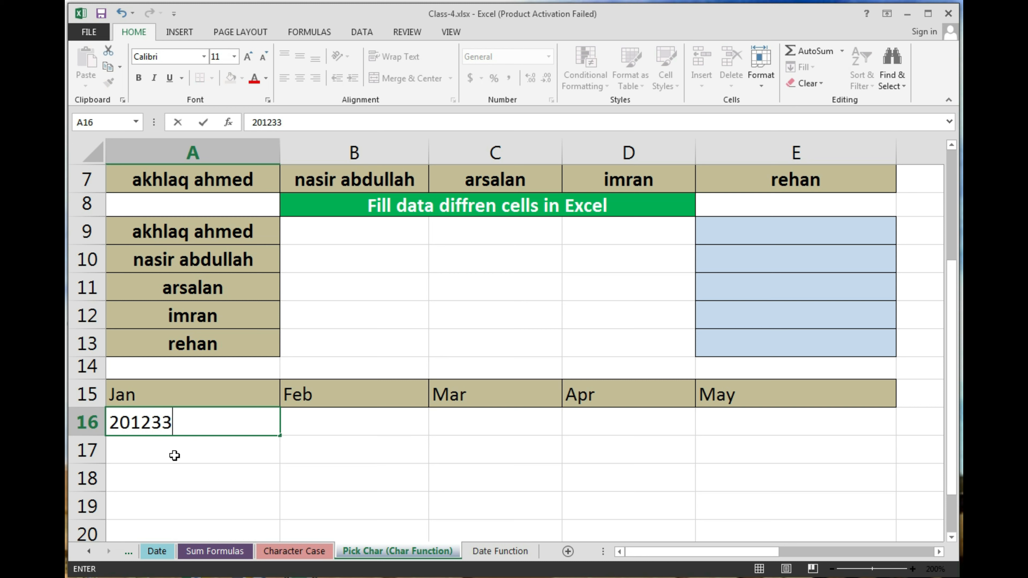
pyautogui.press('Return')
pyautogui.press('Up')
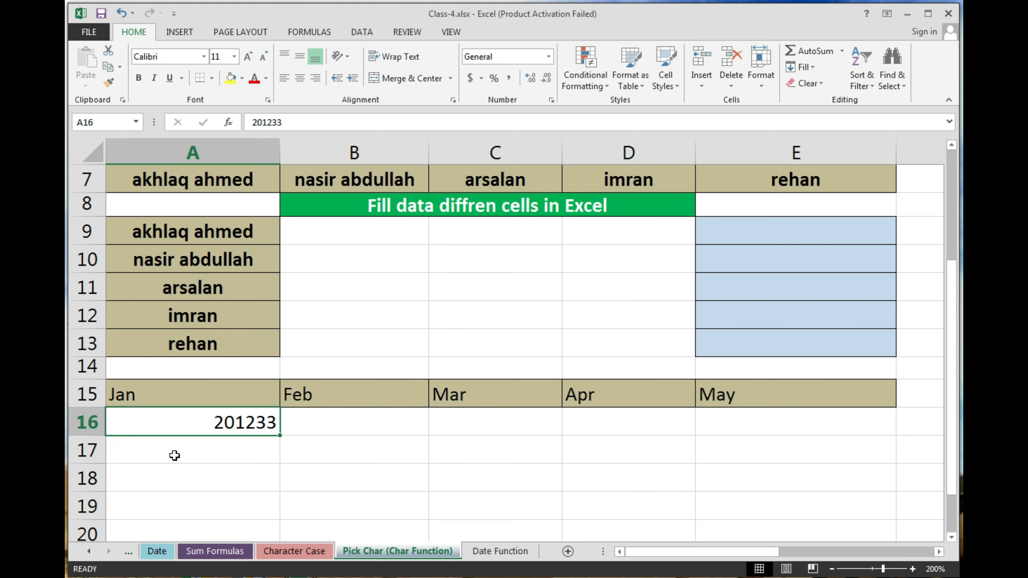
# Step: Fill the remaining amounts along row 16, ending with 400254 under May in E16
pyautogui.press('Right')
pyautogui.write('20')
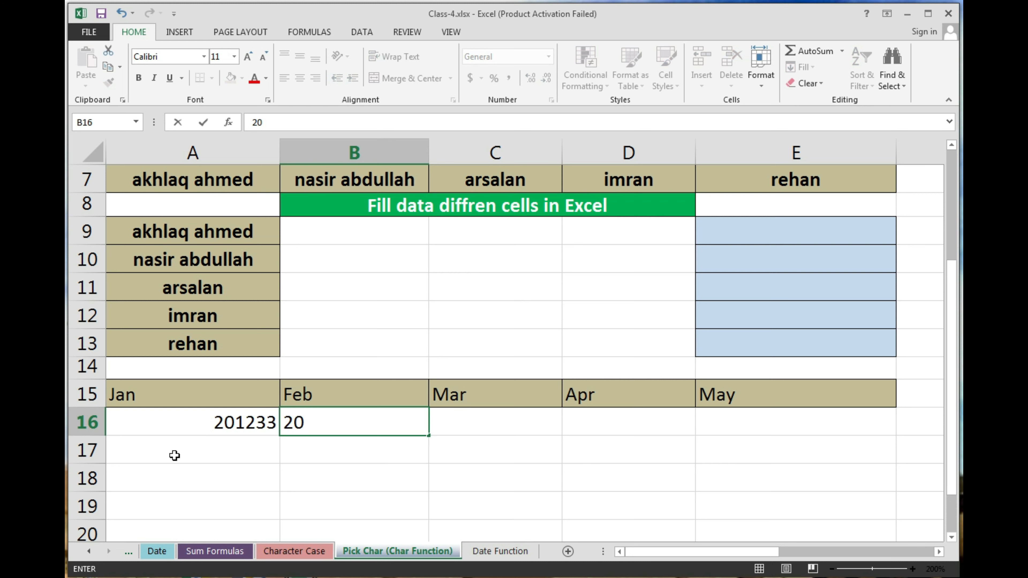
pyautogui.write('22')
pyautogui.write('2')
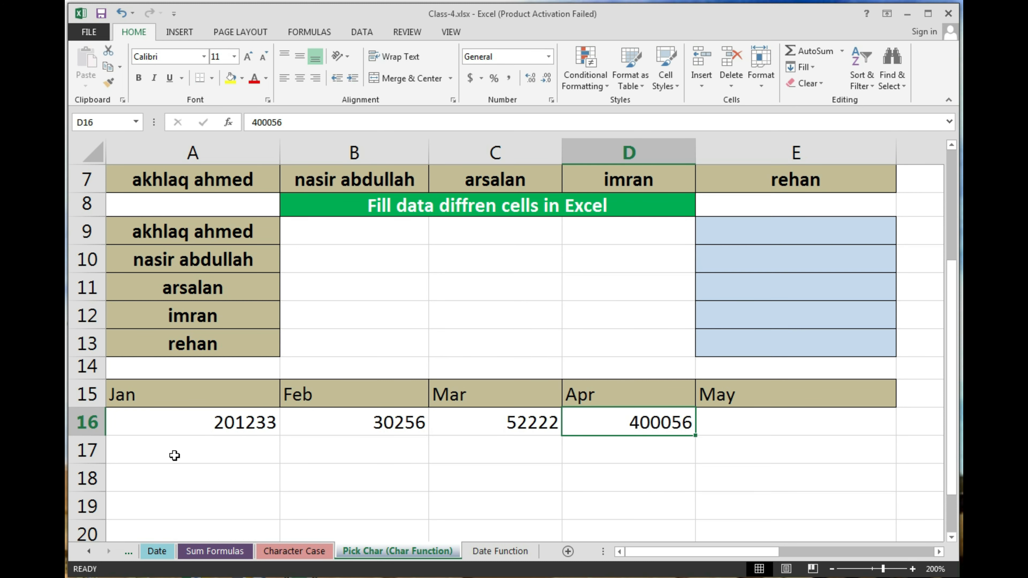
pyautogui.press('Tab')
pyautogui.write('4')
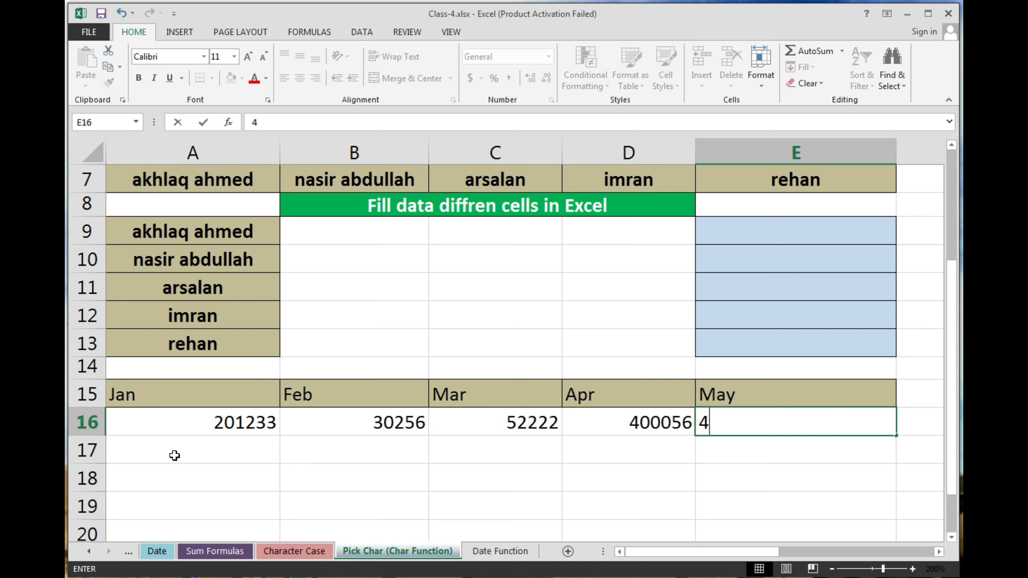
pyautogui.write('00254')
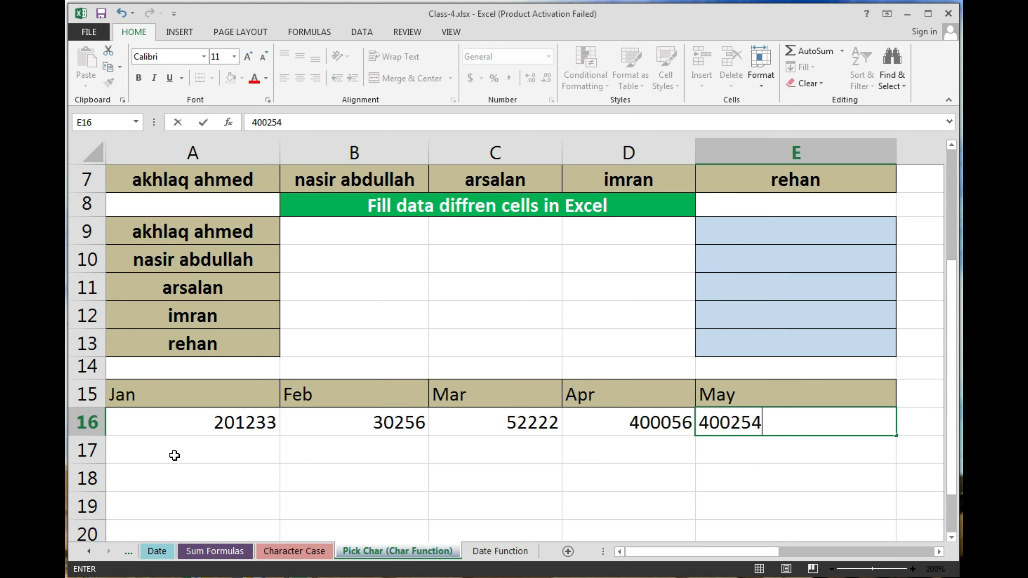
pyautogui.press('Return')
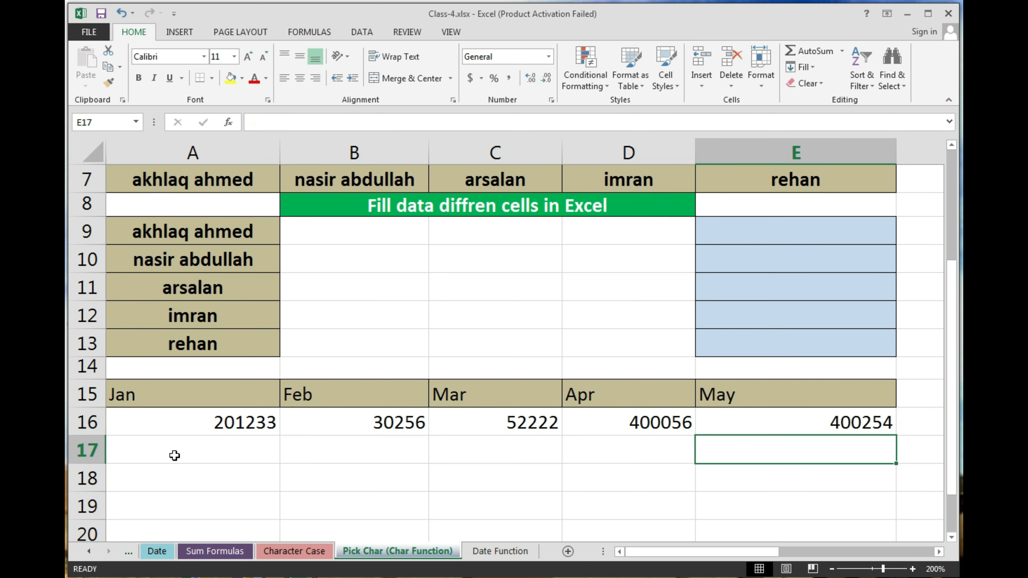
pyautogui.press('Up')
pyautogui.press('Up')
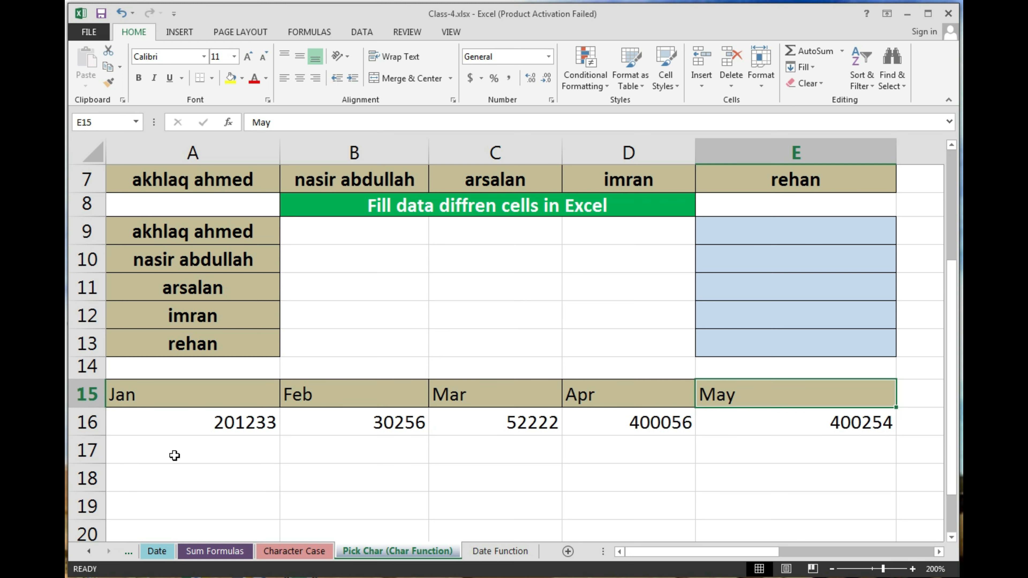
pyautogui.press('Left')
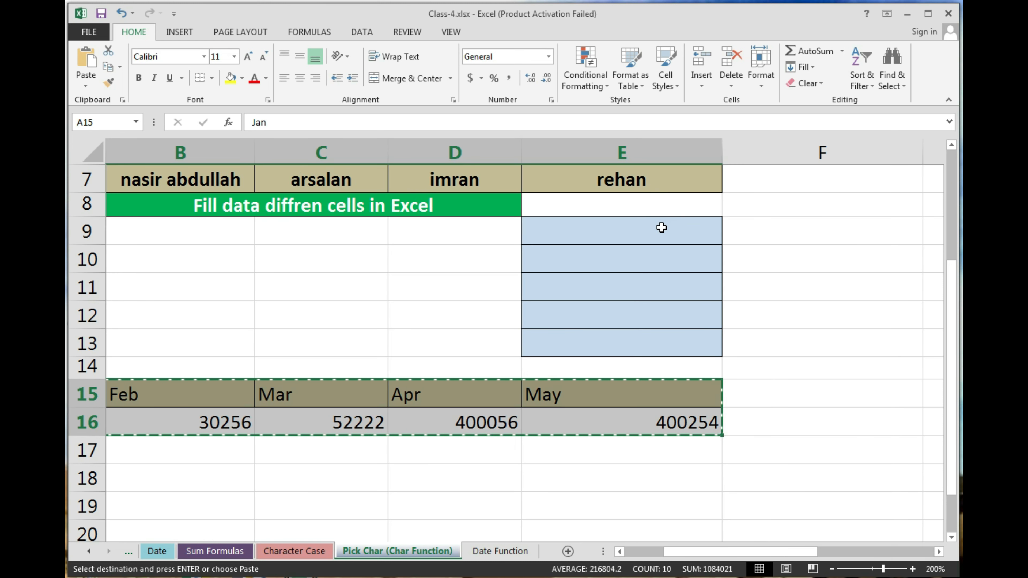
# Step: Open Paste Special for the copied month table with E9 as destination
pyautogui.scroll(-1, 123, 453)
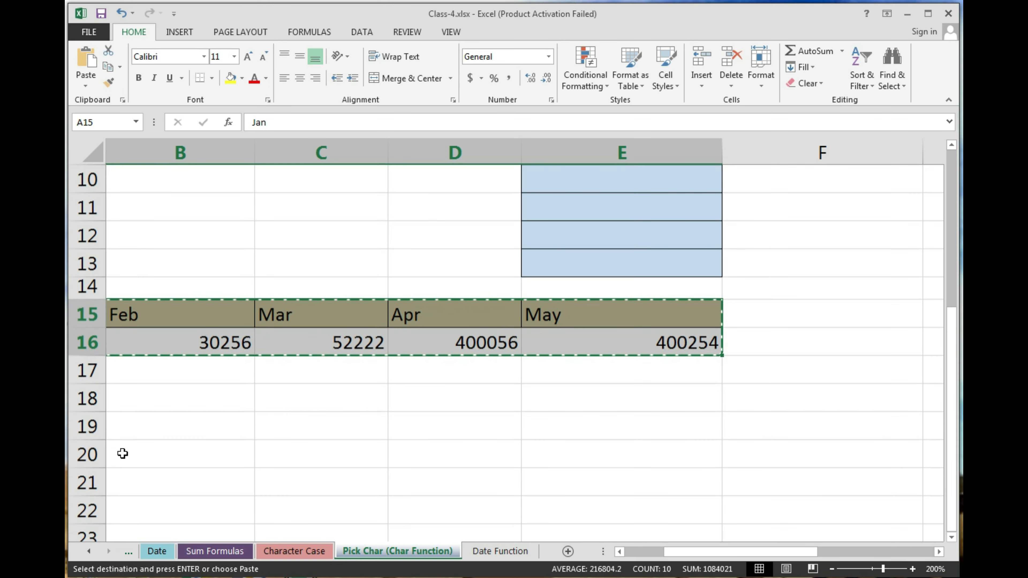
pyautogui.scroll(3, 555, 379)
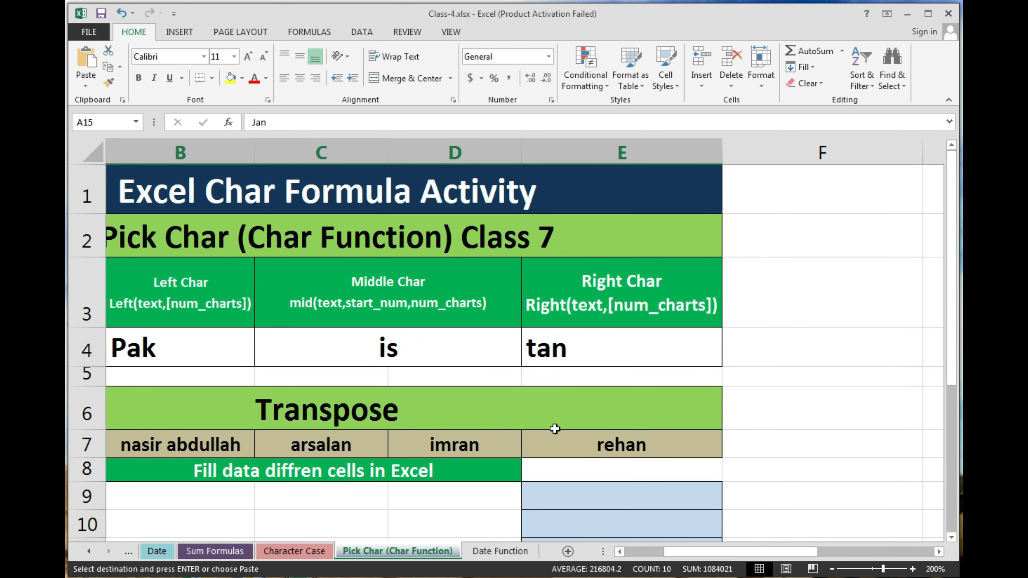
pyautogui.scroll(-1, 554, 429)
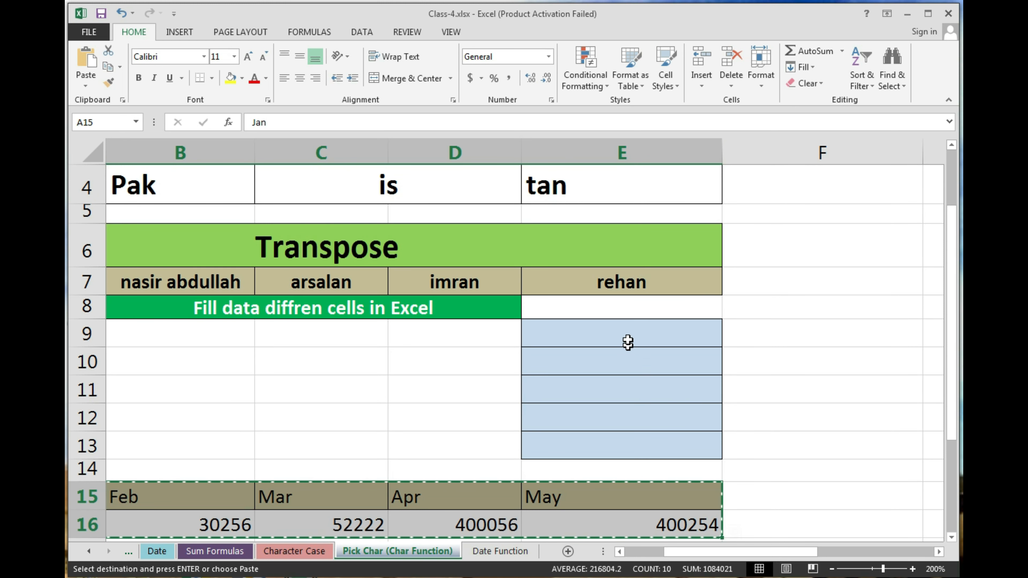
pyautogui.click(630, 326)
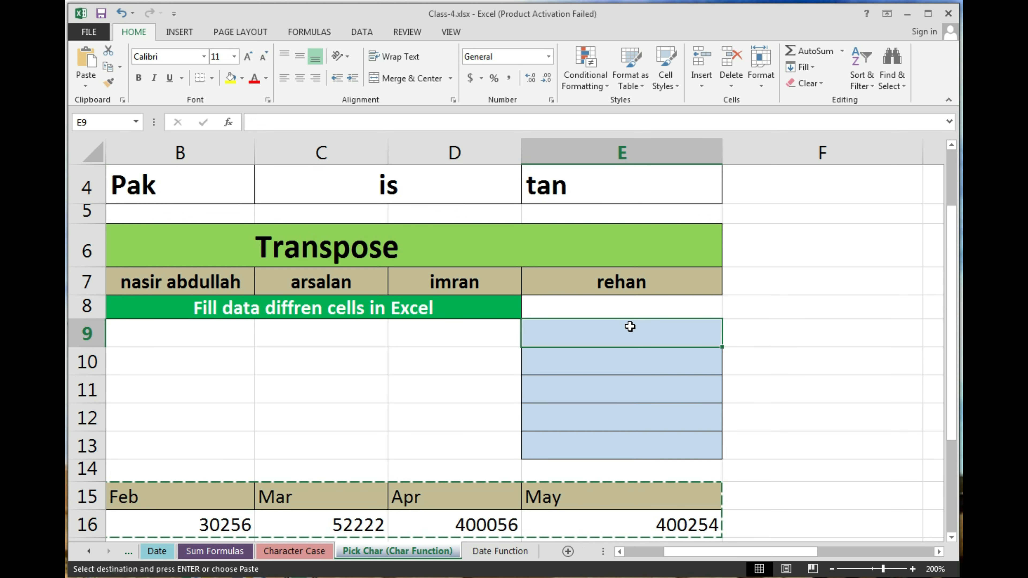
pyautogui.press('alt')
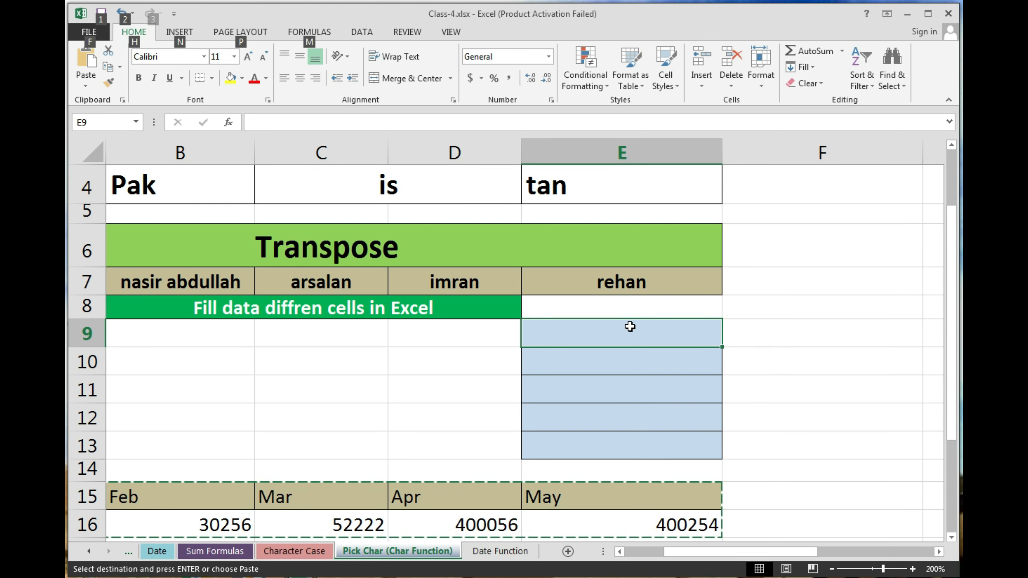
pyautogui.press('h')
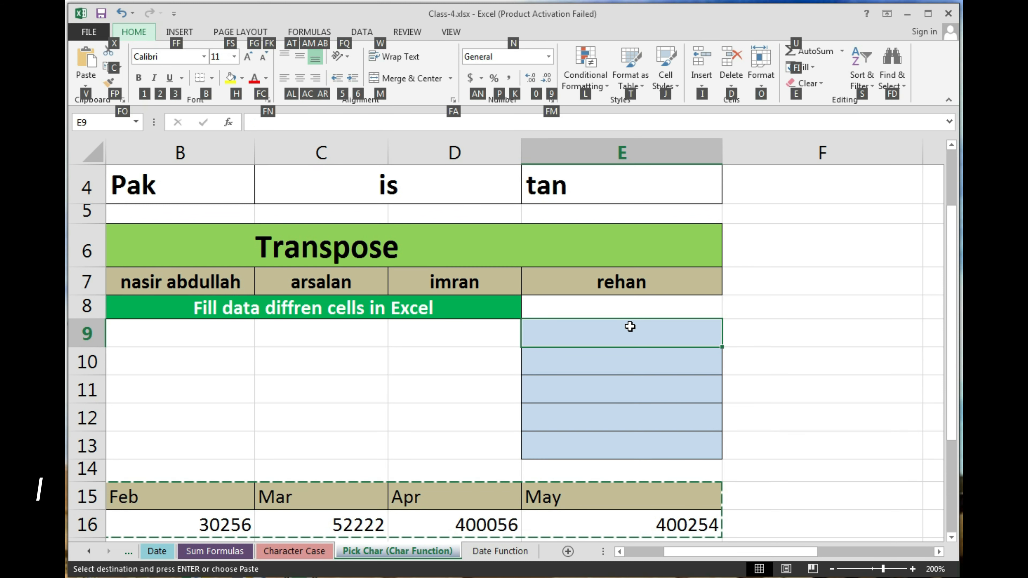
pyautogui.press('v')
pyautogui.press('s')
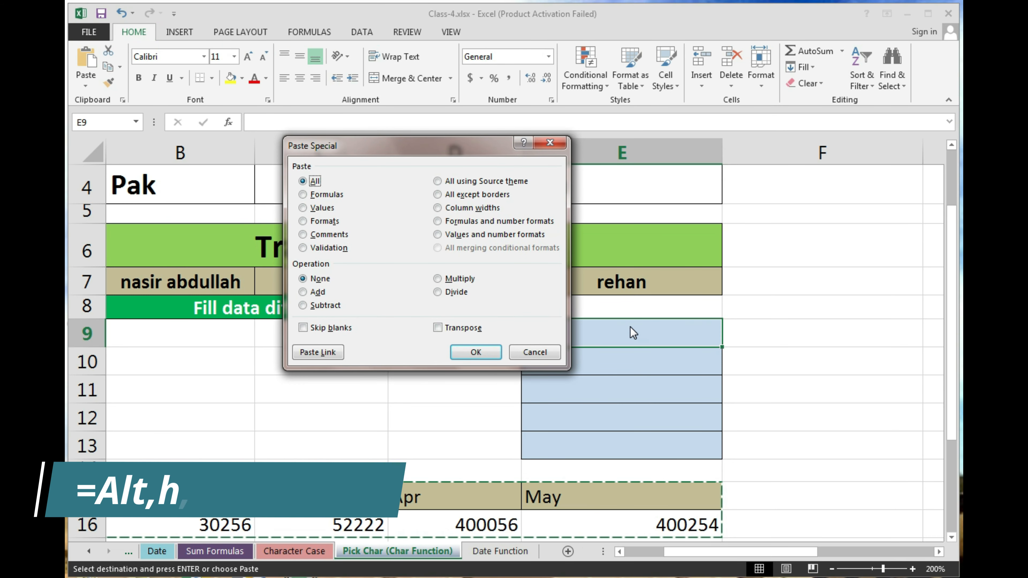
# Step: Paste the Jan–May table transposed into E9:F13, undo a stray fill-down, and clear the marquee
pyautogui.press('Tab')
pyautogui.press('Tab')
pyautogui.press('Tab')
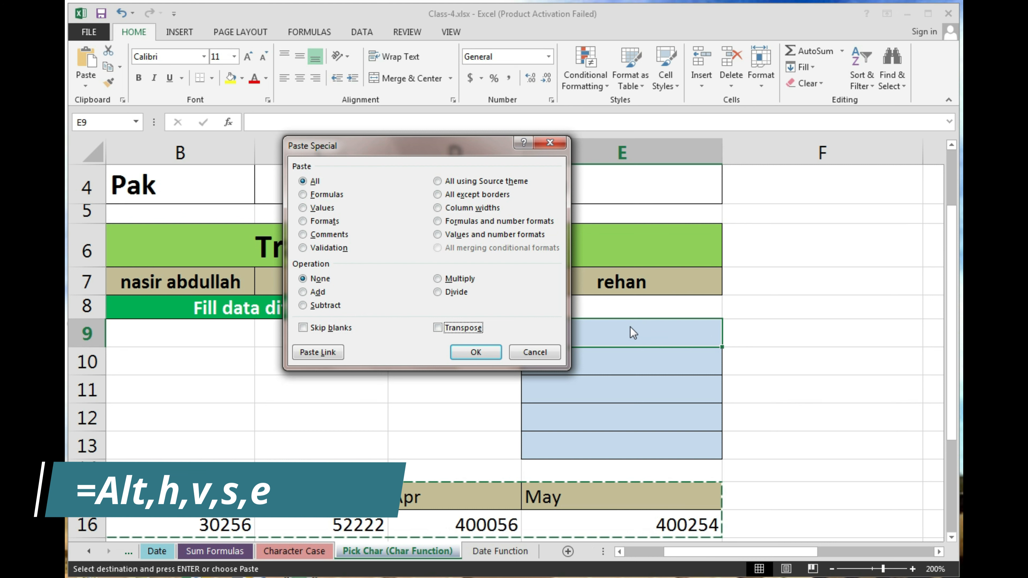
pyautogui.press('e')
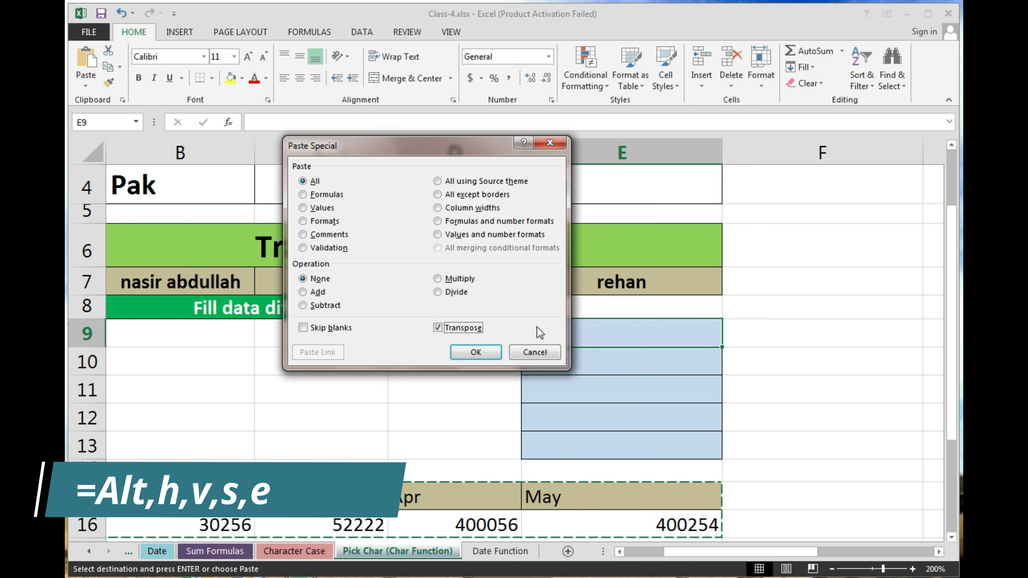
pyautogui.click(480, 351)
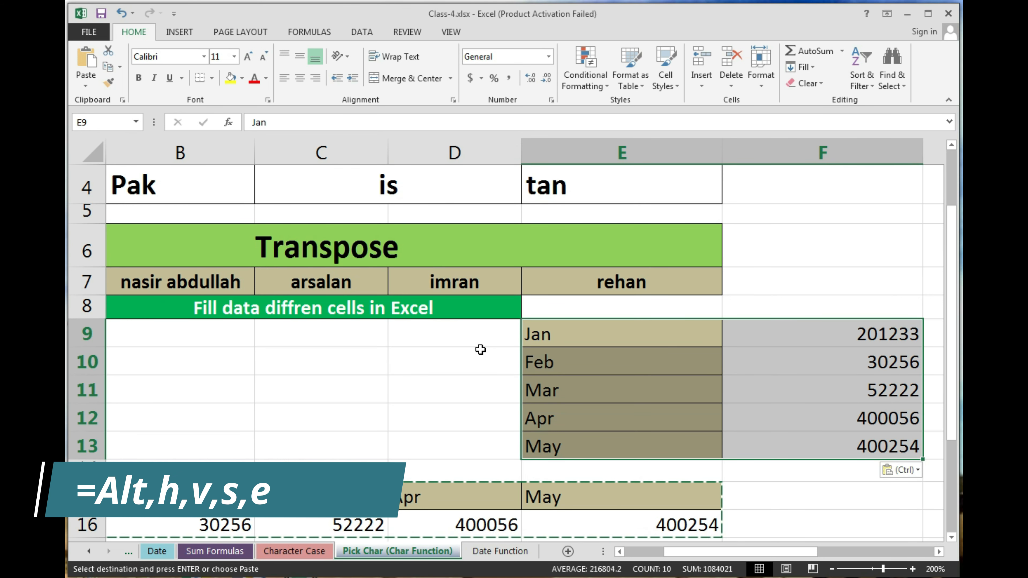
pyautogui.hotkey('ctrl', 'd')
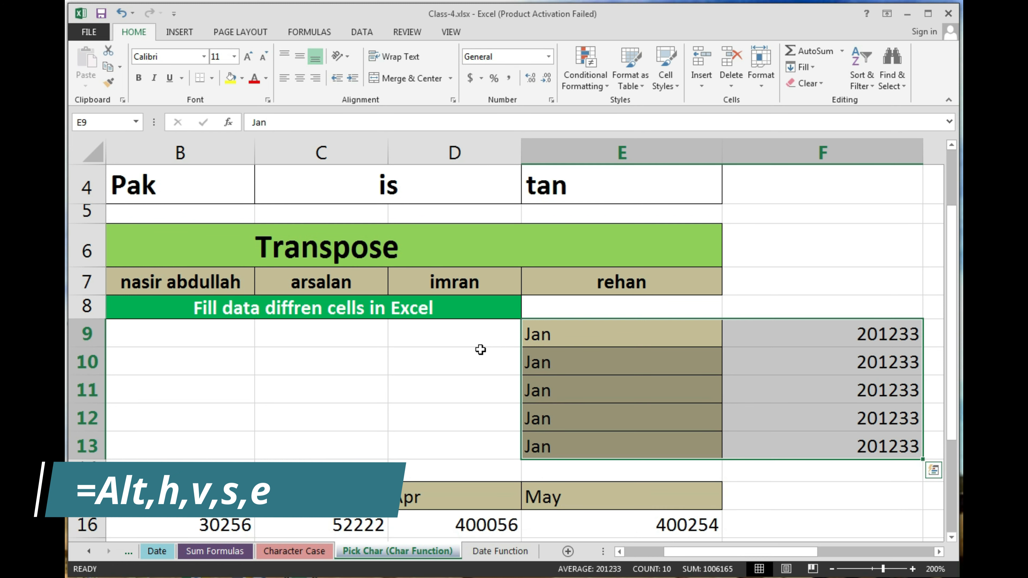
pyautogui.hotkey('ctrl', 'z')
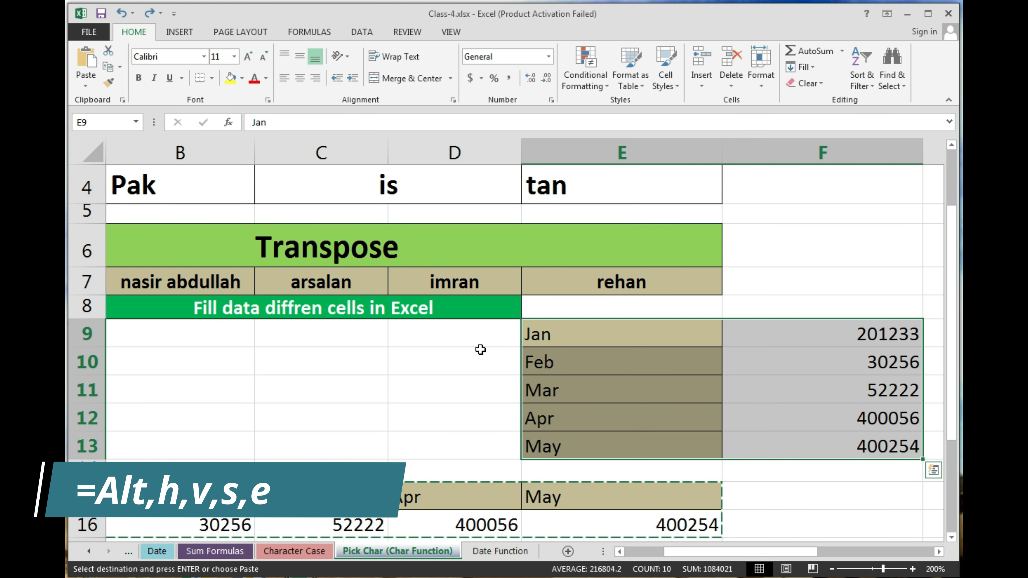
pyautogui.press('Escape')
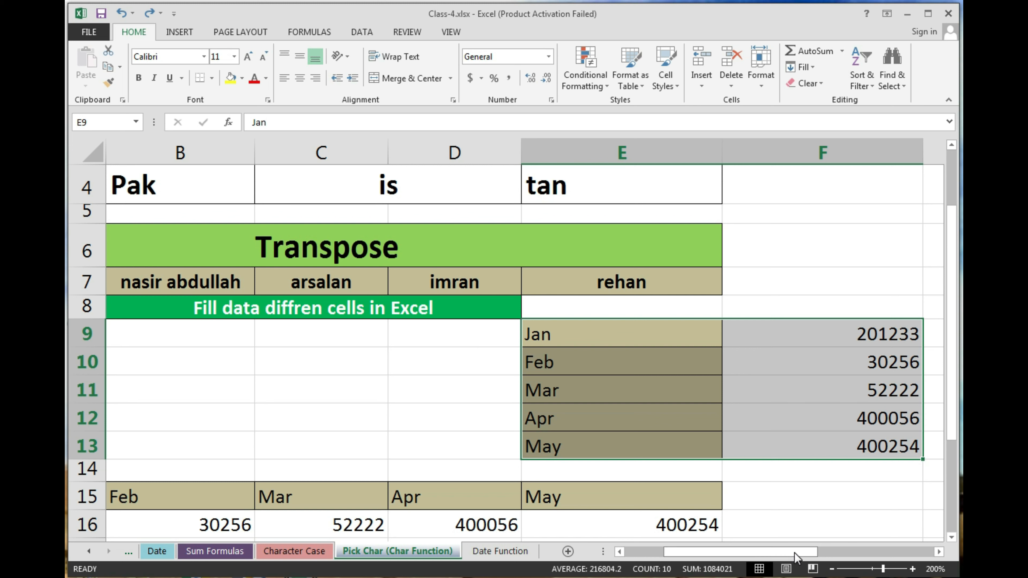
pyautogui.moveTo(795, 552); pyautogui.dragTo(683, 564)
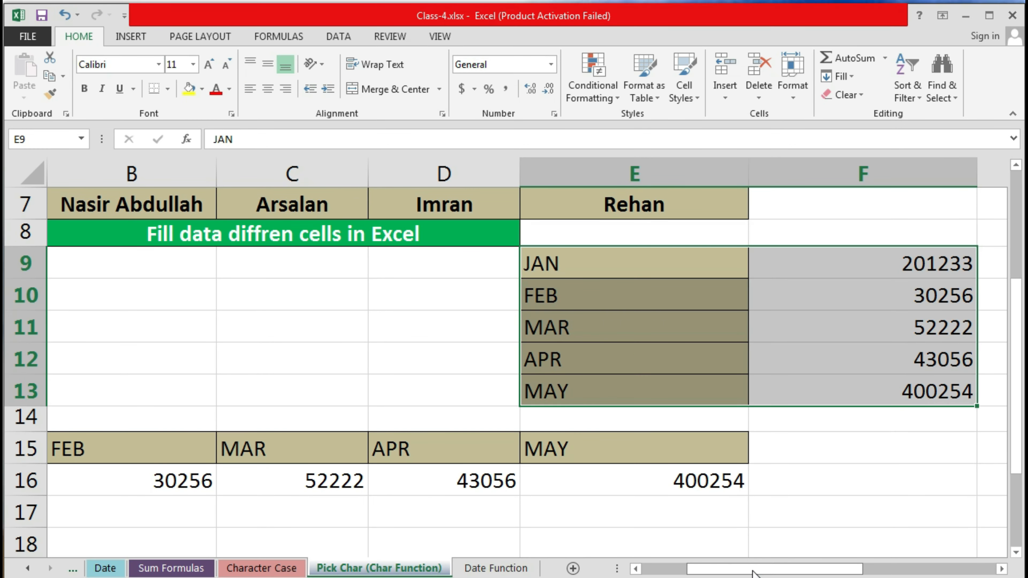
pyautogui.moveTo(753, 573); pyautogui.dragTo(706, 572)
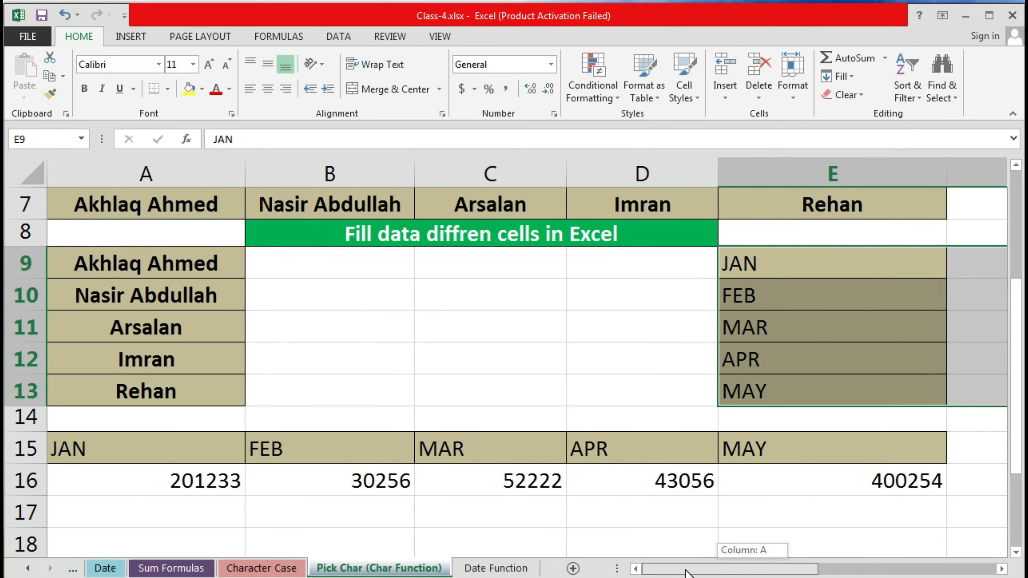
pyautogui.click(341, 261)
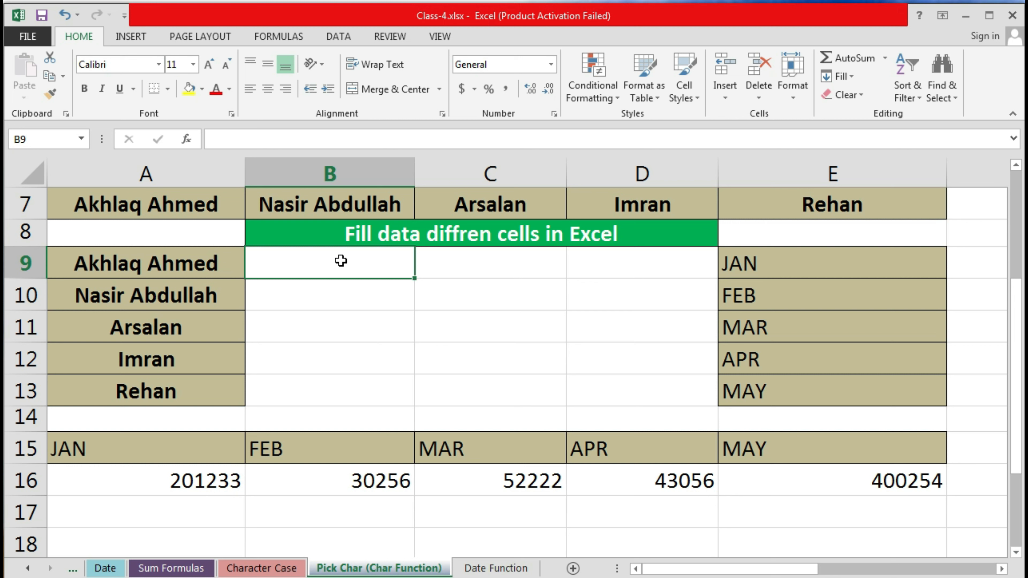
# Step: Enter 101 in B9 and copy it
pyautogui.write('101')
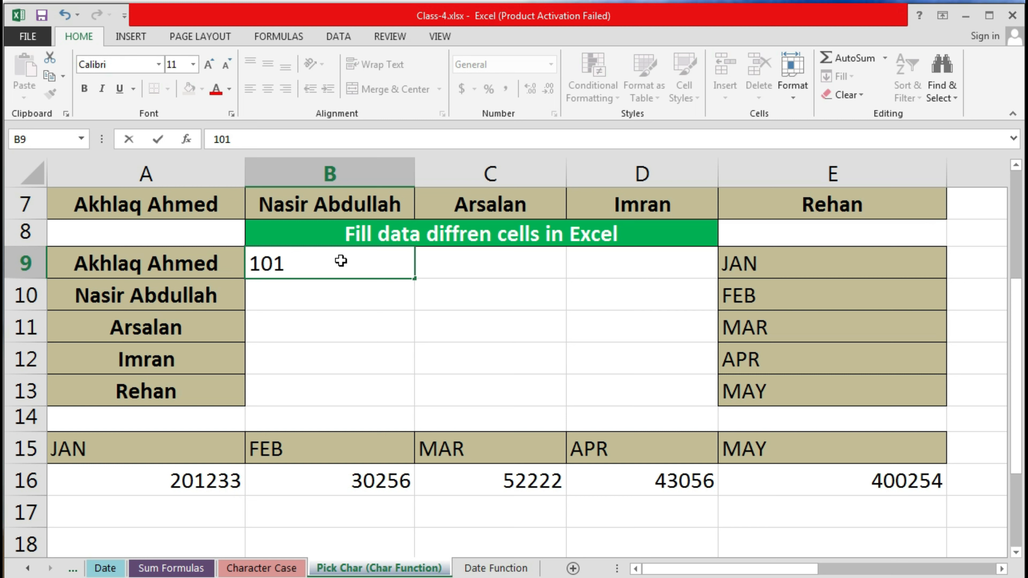
pyautogui.press('Return')
pyautogui.click(341, 261)
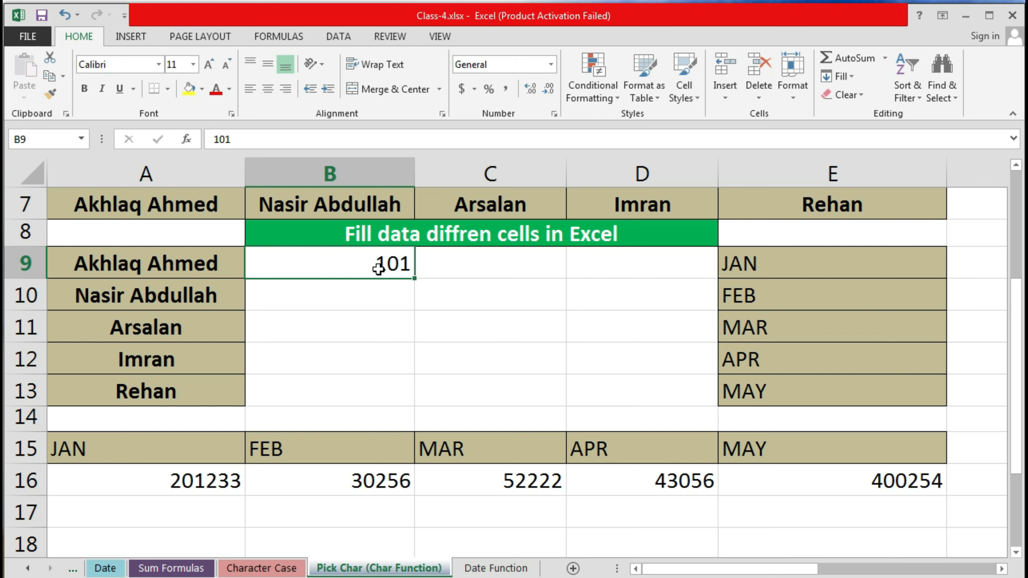
pyautogui.moveTo(378, 267); pyautogui.dragTo(414, 266)
pyautogui.hotkey('ctrl', 'c')
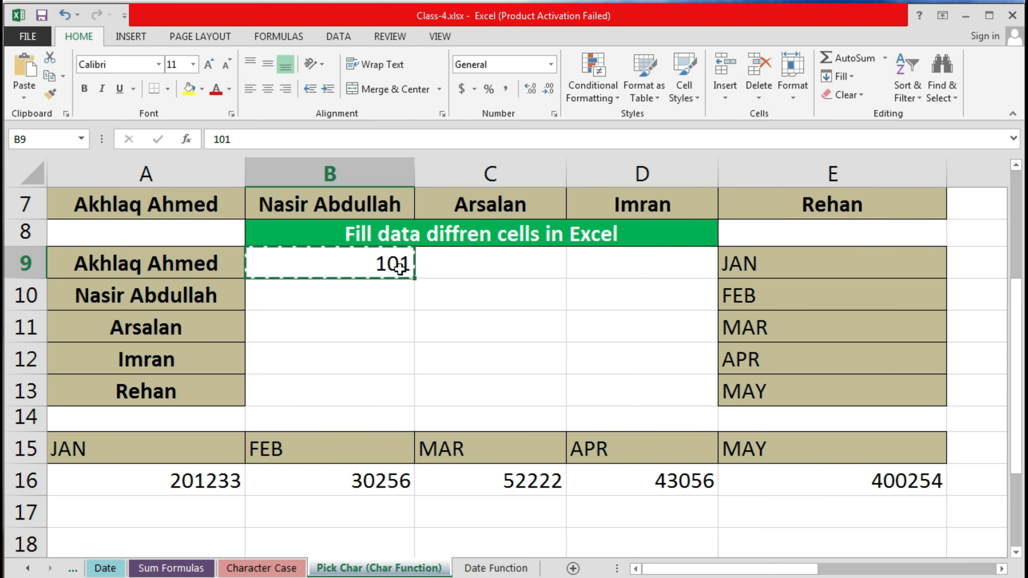
# Step: Paste 101 into the Ctrl-selected cells C11, D10, B13 and D13 at once
pyautogui.moveTo(398, 267); pyautogui.dragTo(646, 399)
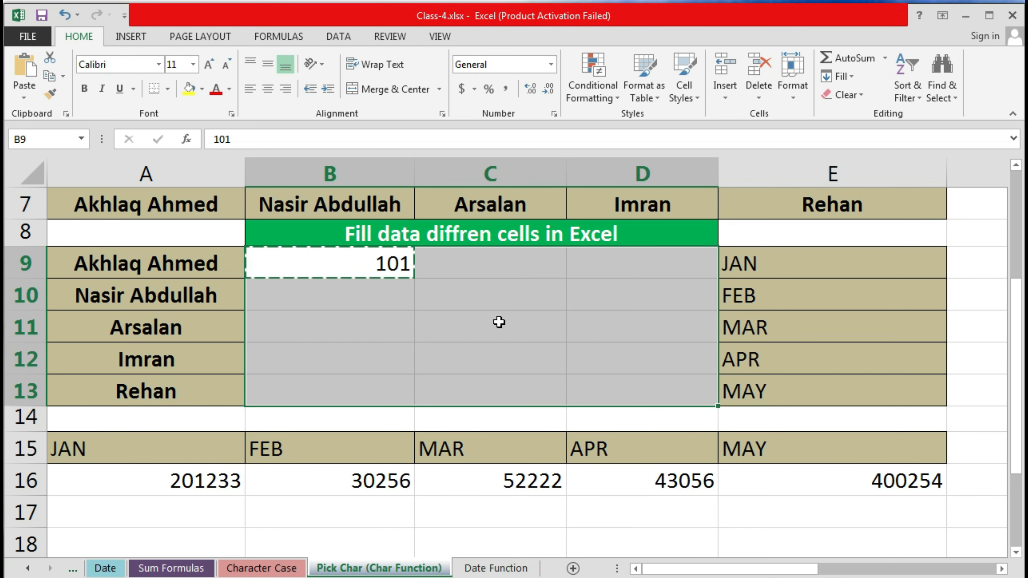
pyautogui.click(379, 262)
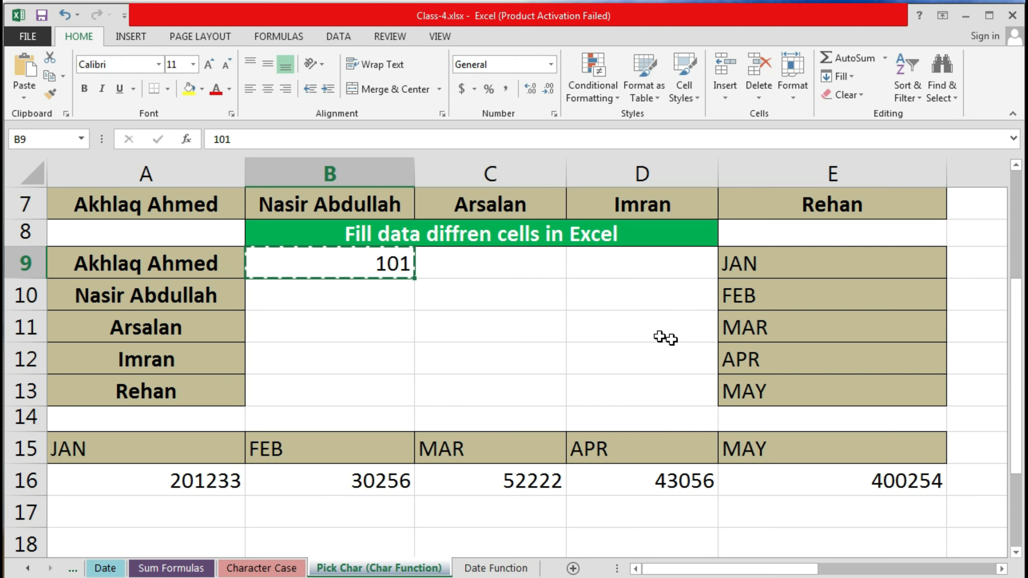
pyautogui.keyDown('ctrl'); pyautogui.click(494, 324); pyautogui.keyUp('ctrl')
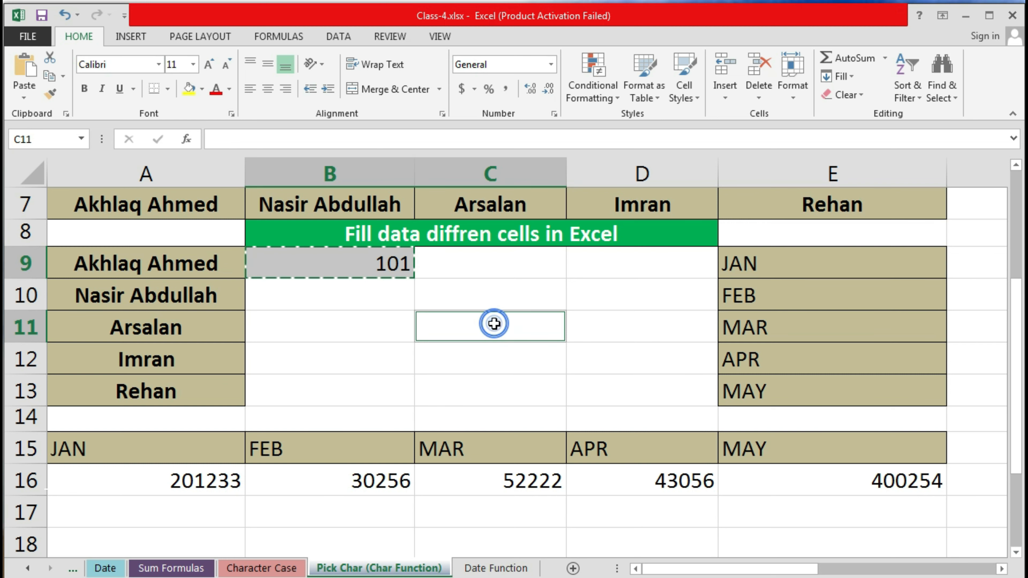
pyautogui.keyDown('ctrl'); pyautogui.click(636, 291); pyautogui.keyUp('ctrl')
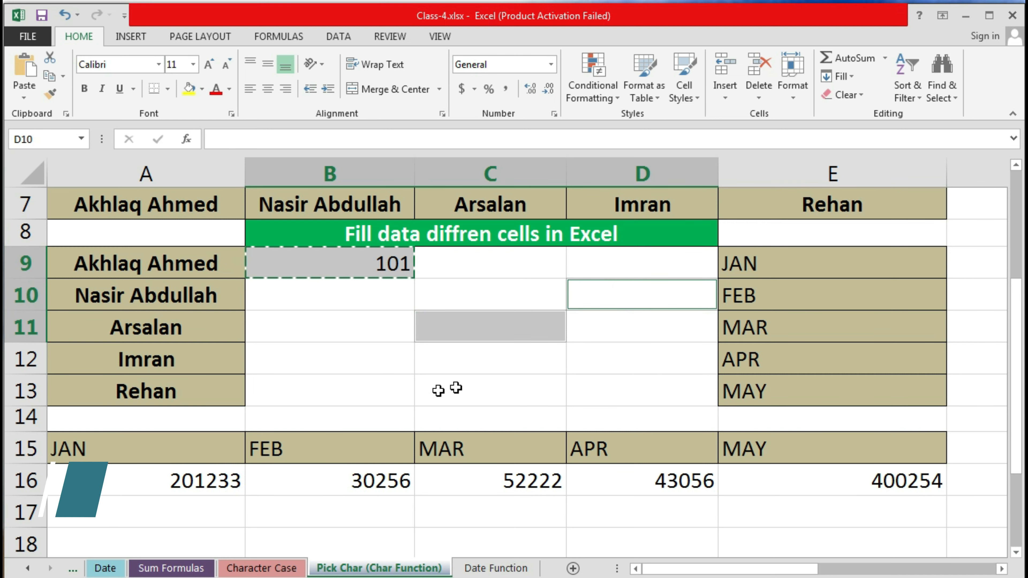
pyautogui.keyDown('ctrl'); pyautogui.click(320, 394); pyautogui.keyUp('ctrl')
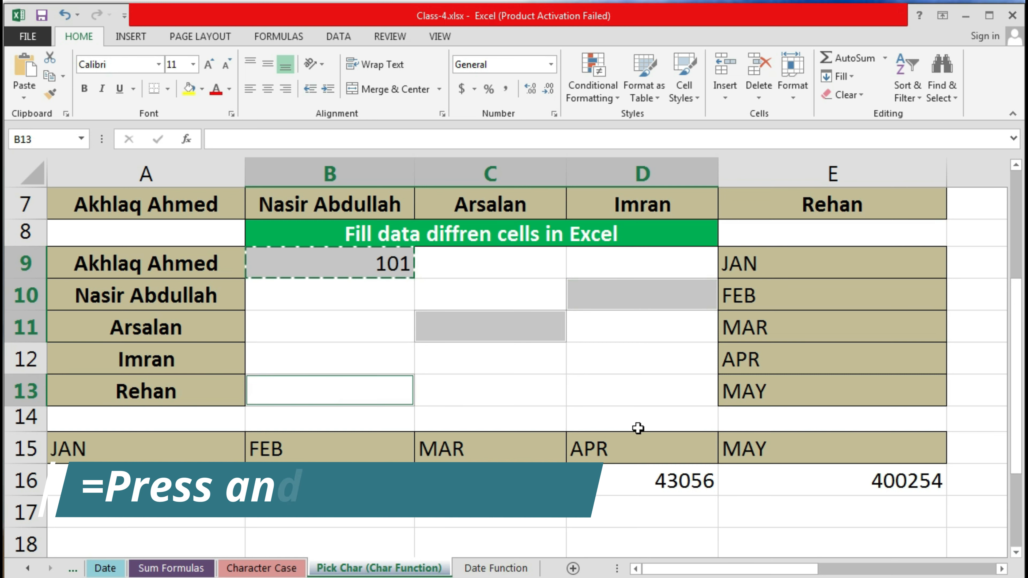
pyautogui.keyDown('ctrl'); pyautogui.click(643, 394); pyautogui.keyUp('ctrl')
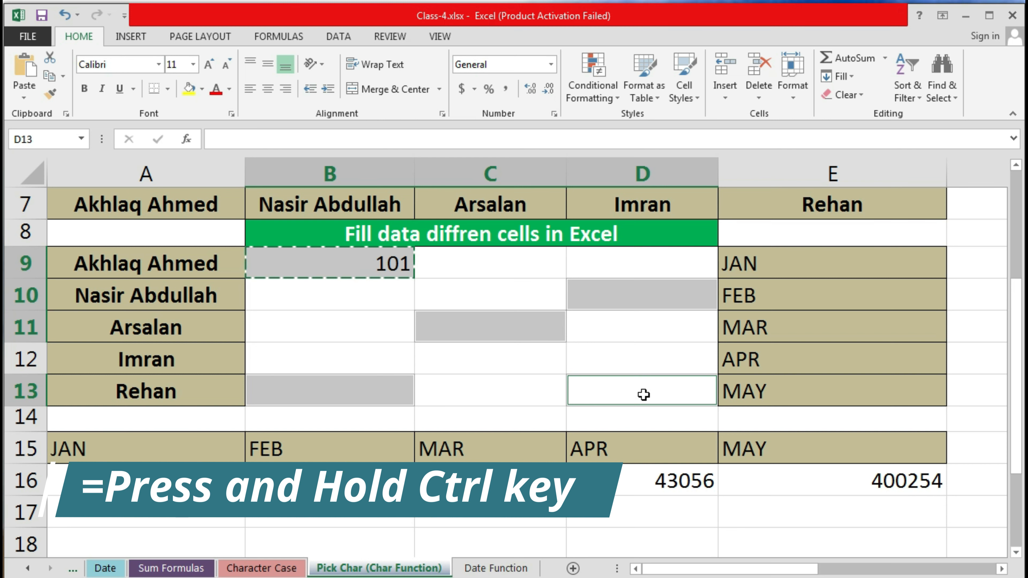
pyautogui.press('Return')
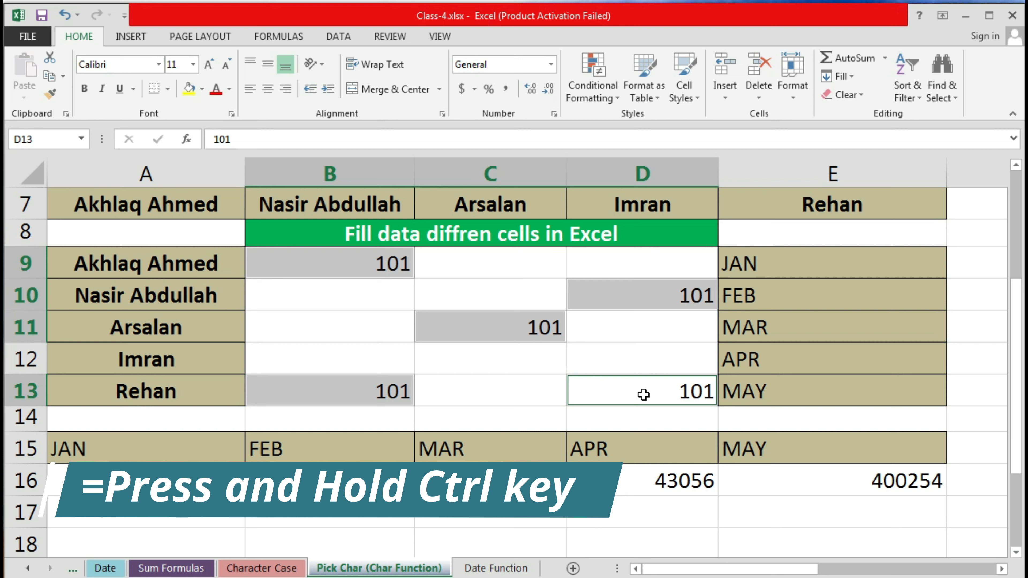
pyautogui.click(315, 302)
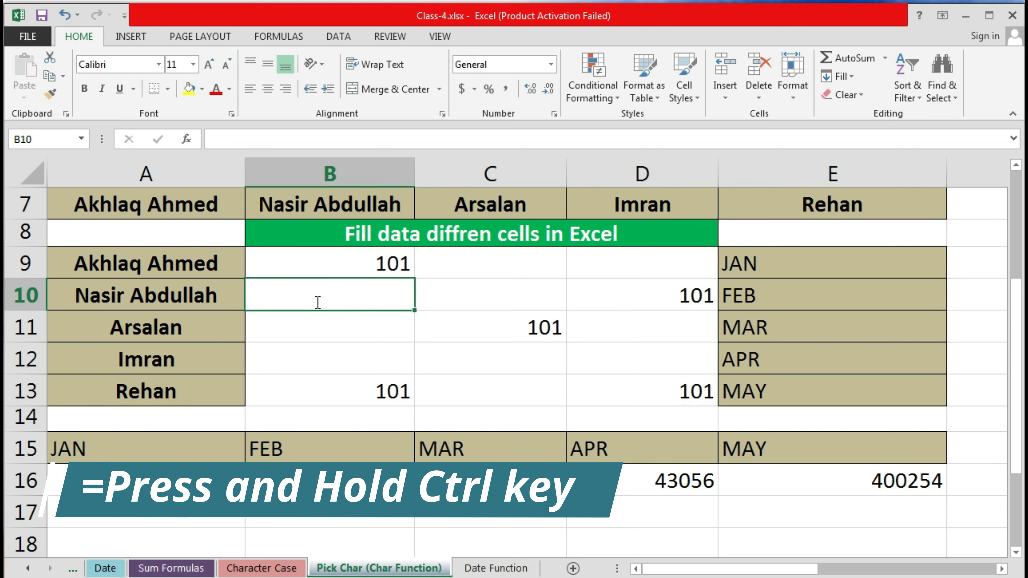
# Step: Enter ALI in B10 and copy it
pyautogui.doubleClick(316, 301)
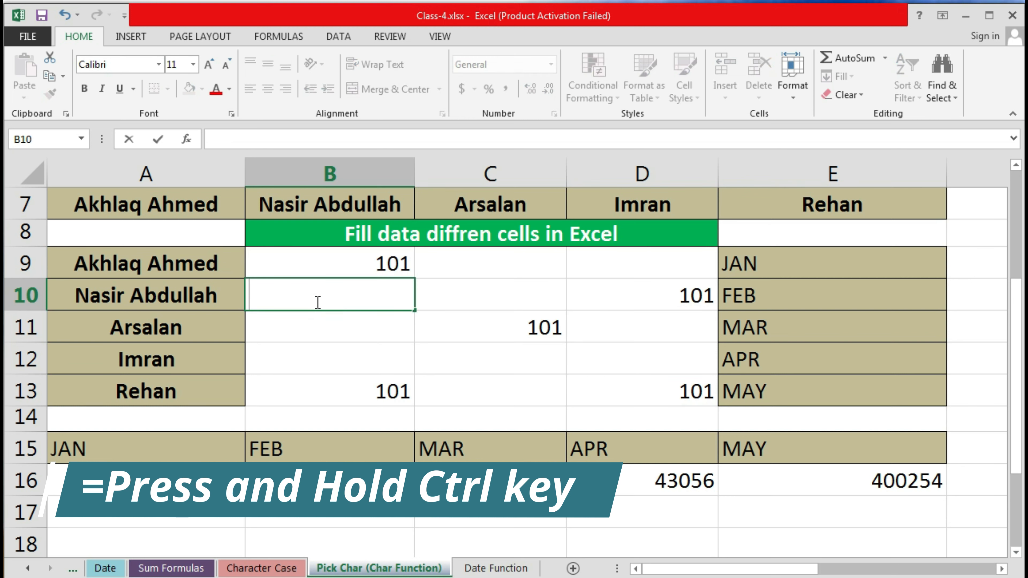
pyautogui.write('ALI')
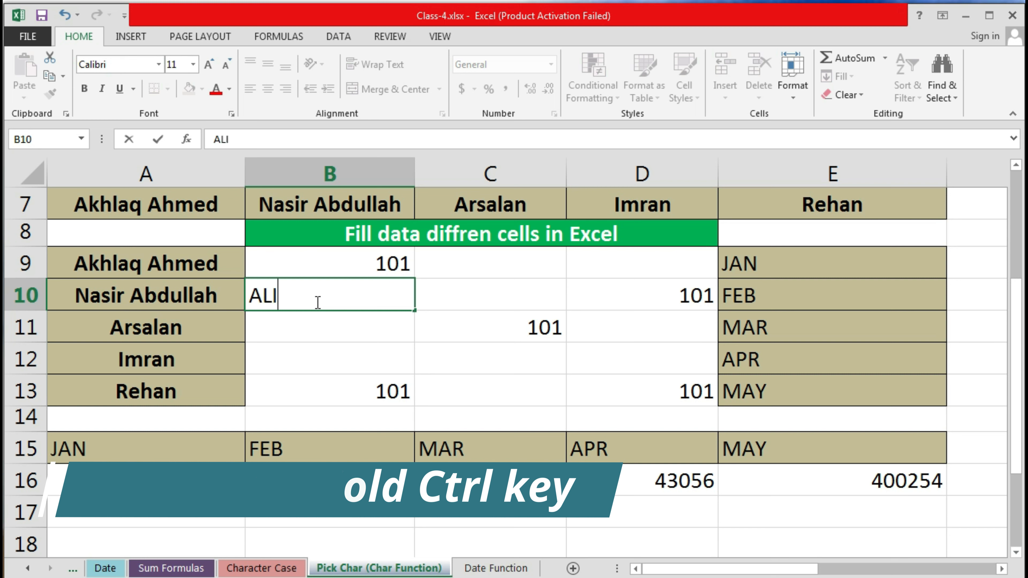
pyautogui.press('Return')
pyautogui.click(310, 297)
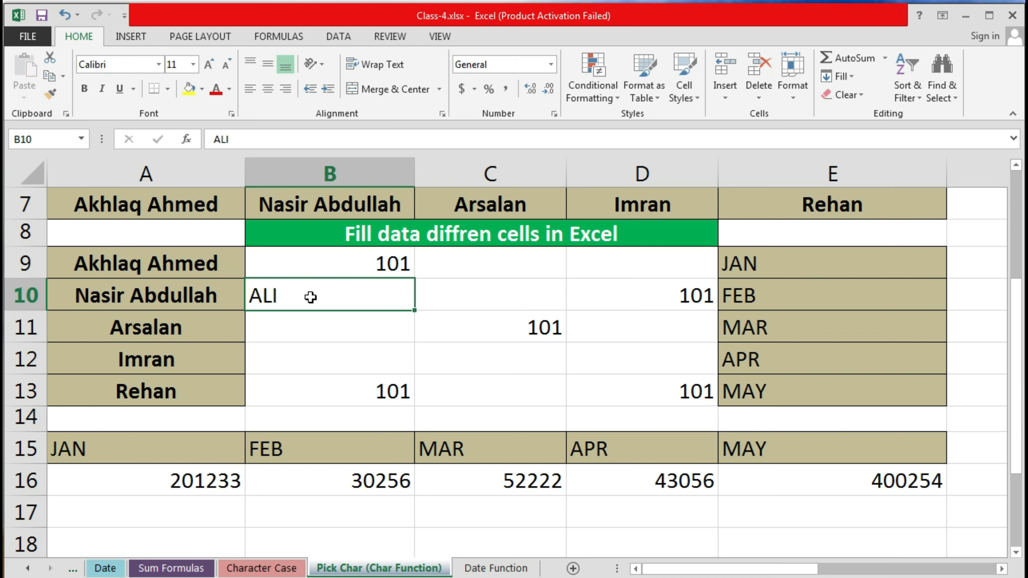
pyautogui.hotkey('ctrl', 'c')
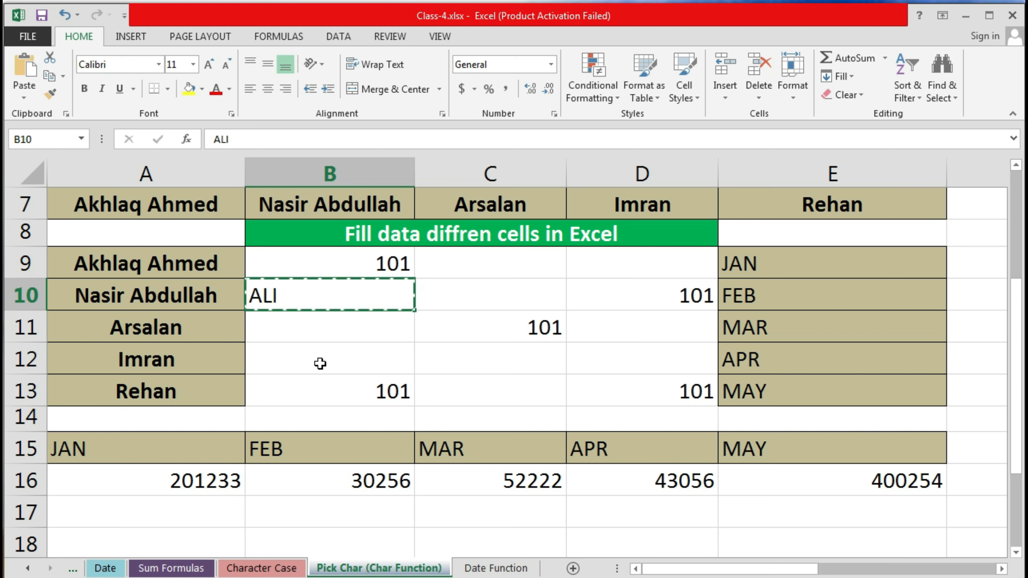
# Step: Paste ALI into the Ctrl-selected cells B12, C10, D9 and C13 together
pyautogui.keyDown('ctrl'); pyautogui.click(319, 363); pyautogui.keyUp('ctrl')
pyautogui.keyDown('ctrl'); pyautogui.click(488, 294); pyautogui.keyUp('ctrl')
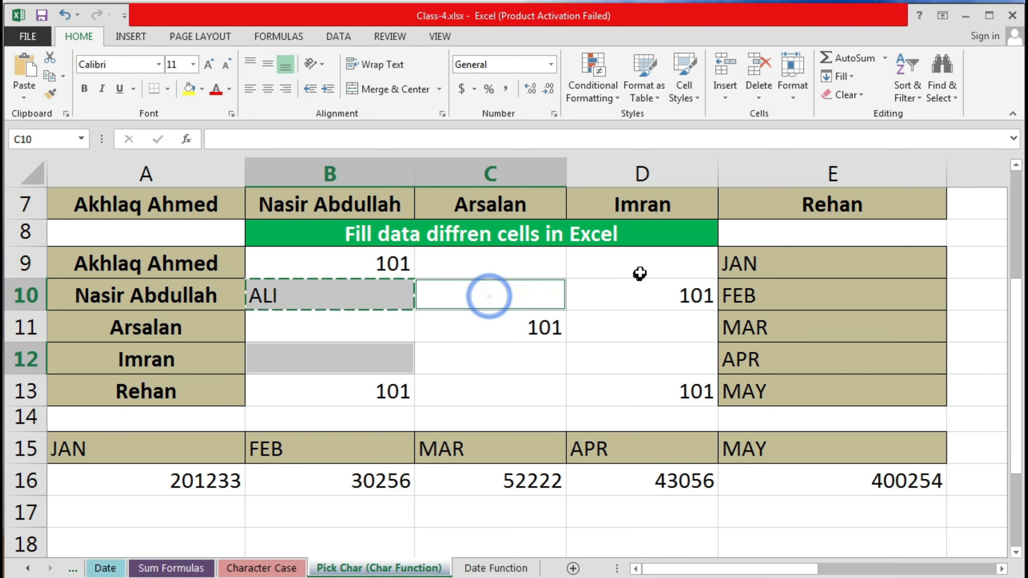
pyautogui.keyDown('ctrl'); pyautogui.click(643, 262); pyautogui.keyUp('ctrl')
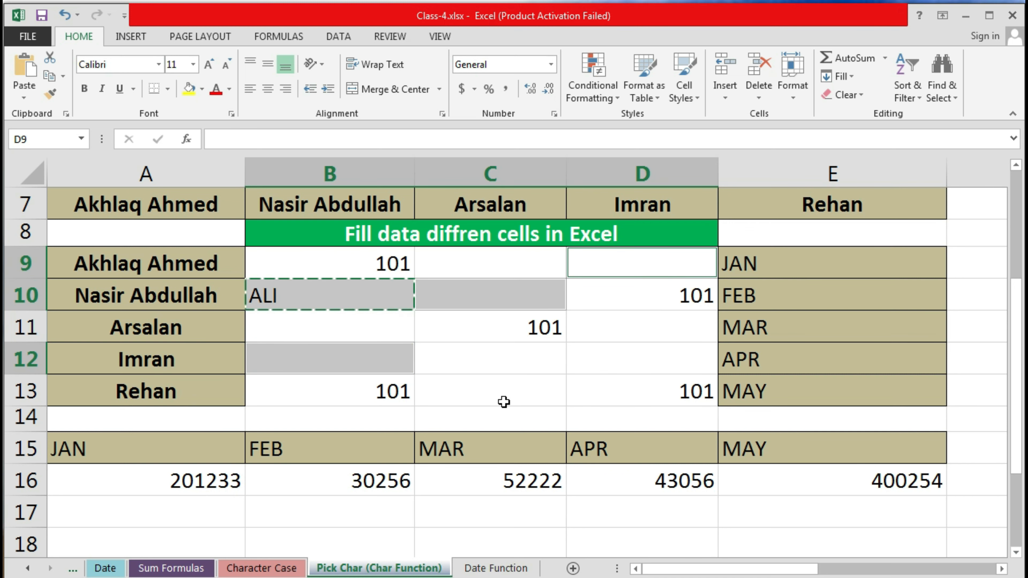
pyautogui.keyDown('ctrl'); pyautogui.click(501, 392); pyautogui.keyUp('ctrl')
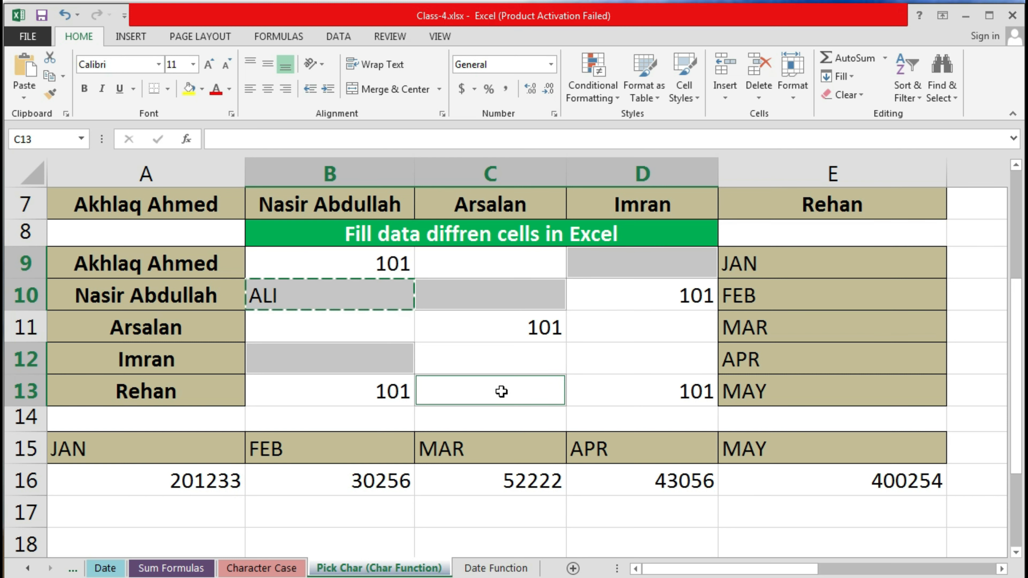
pyautogui.press('Return')
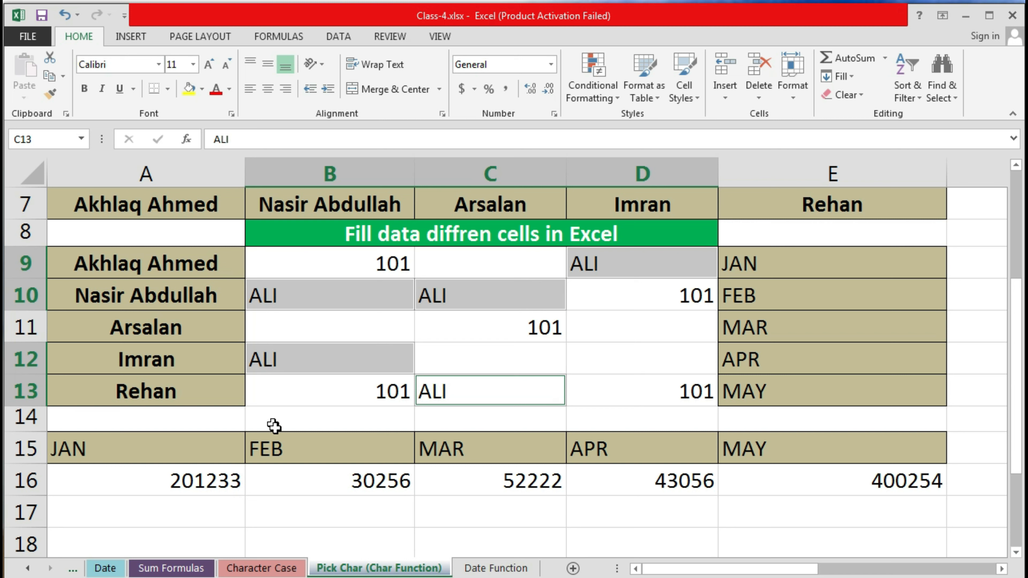
pyautogui.click(302, 323)
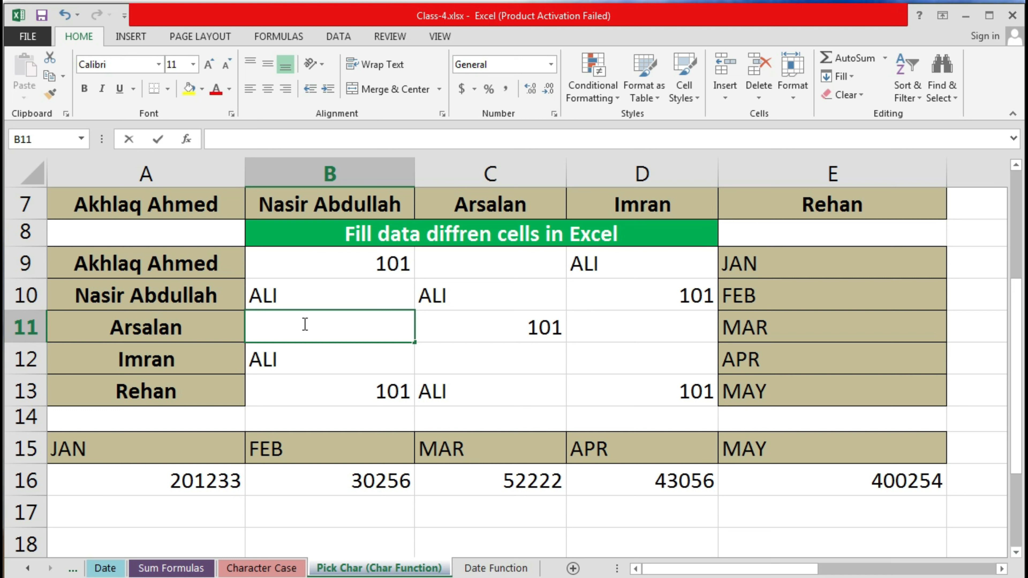
# Step: Enter AHMED101 in B11, copy it, and paste it into C12, D11 and D12
pyautogui.write('AHMED')
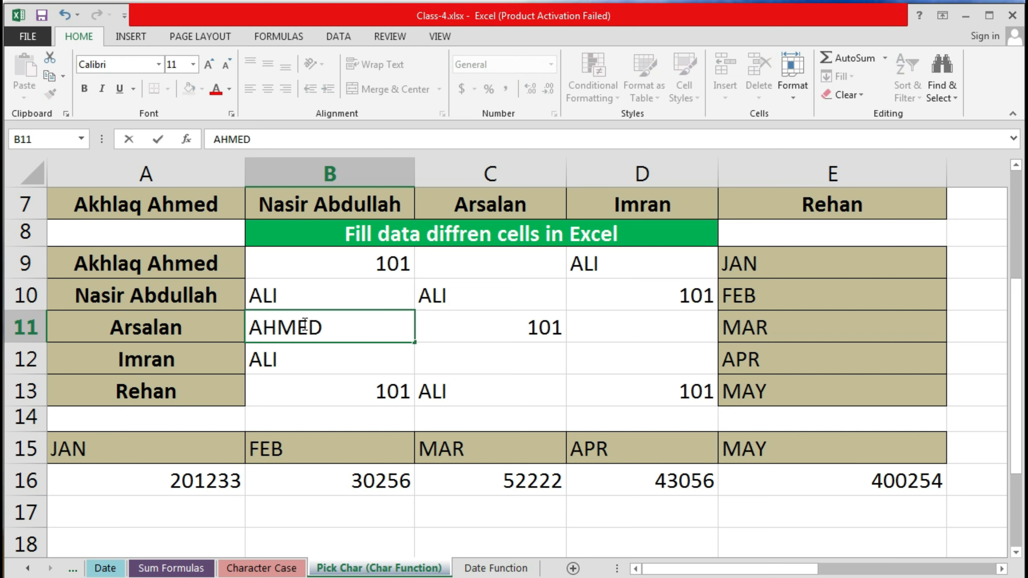
pyautogui.write('101')
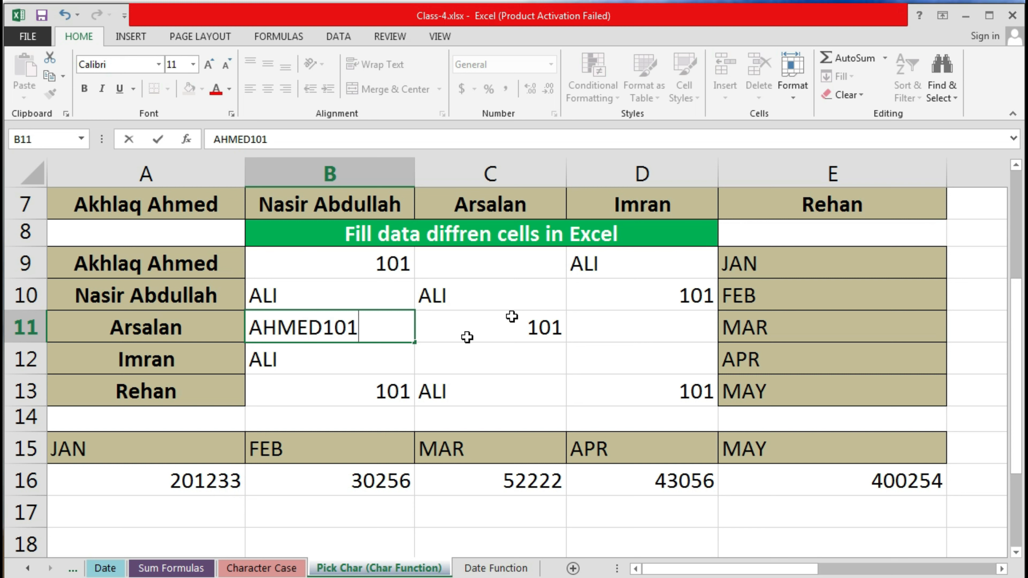
pyautogui.click(453, 342)
pyautogui.click(341, 326)
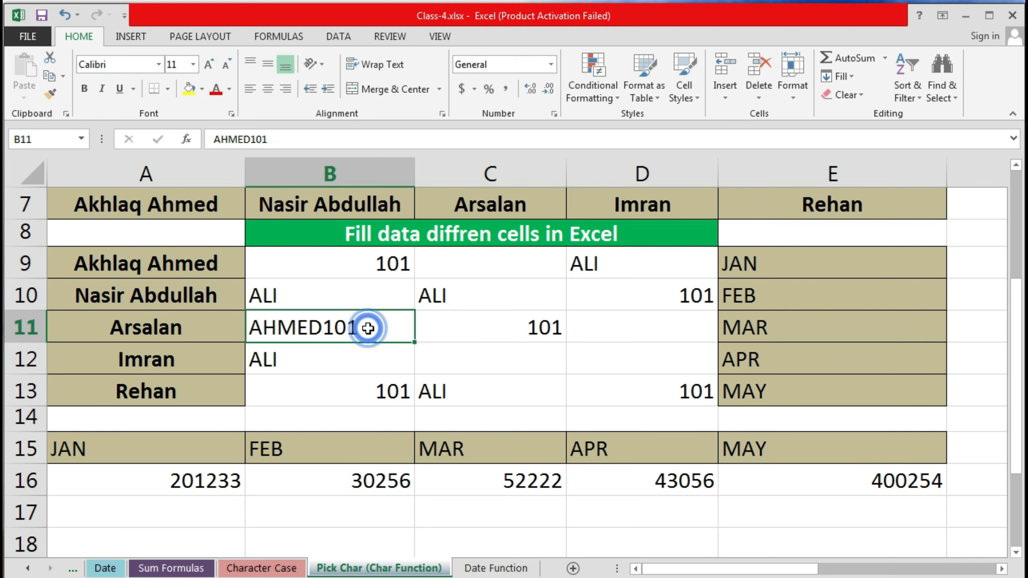
pyautogui.hotkey('ctrl', 'c')
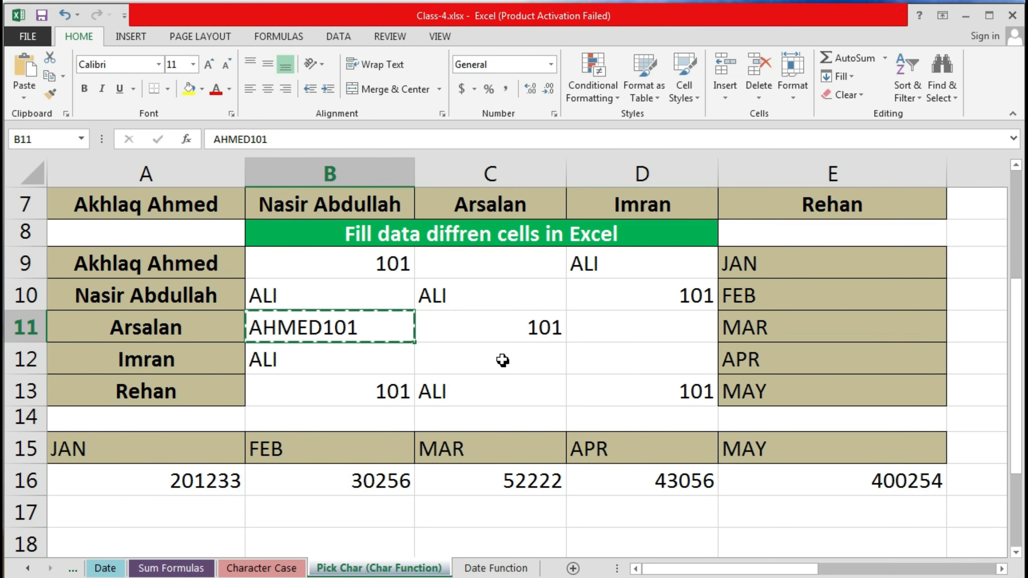
pyautogui.keyDown('ctrl'); pyautogui.click(497, 357); pyautogui.keyUp('ctrl')
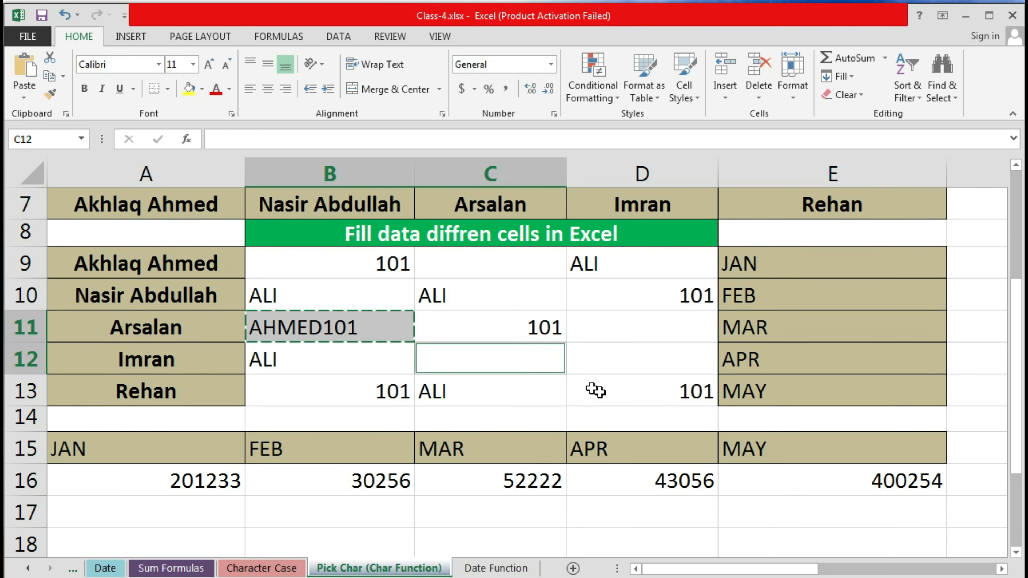
pyautogui.keyDown('ctrl'); pyautogui.click(673, 327); pyautogui.keyUp('ctrl')
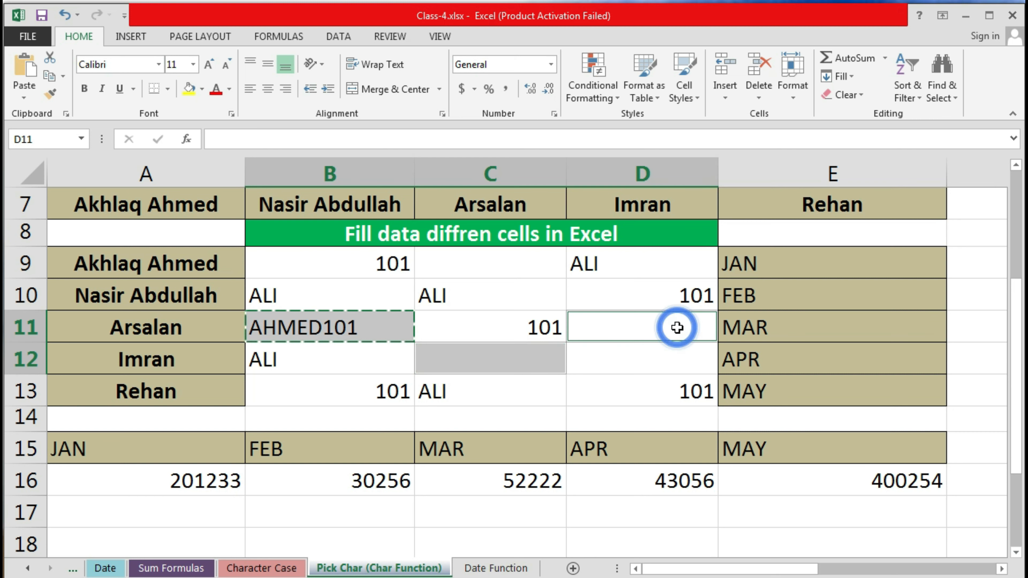
pyautogui.keyDown('ctrl'); pyautogui.click(666, 355); pyautogui.keyUp('ctrl')
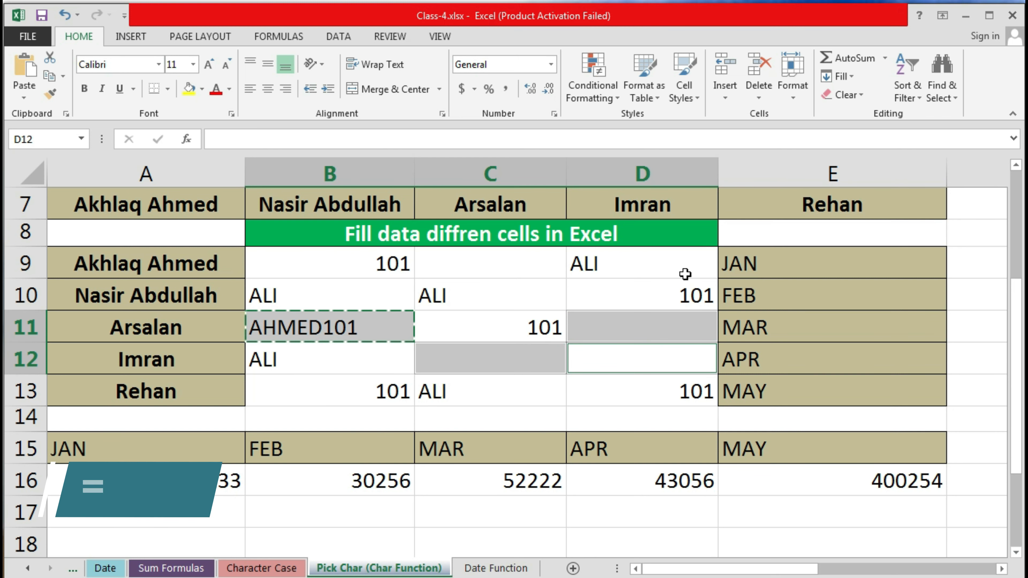
pyautogui.hotkey('ctrl', 'v')
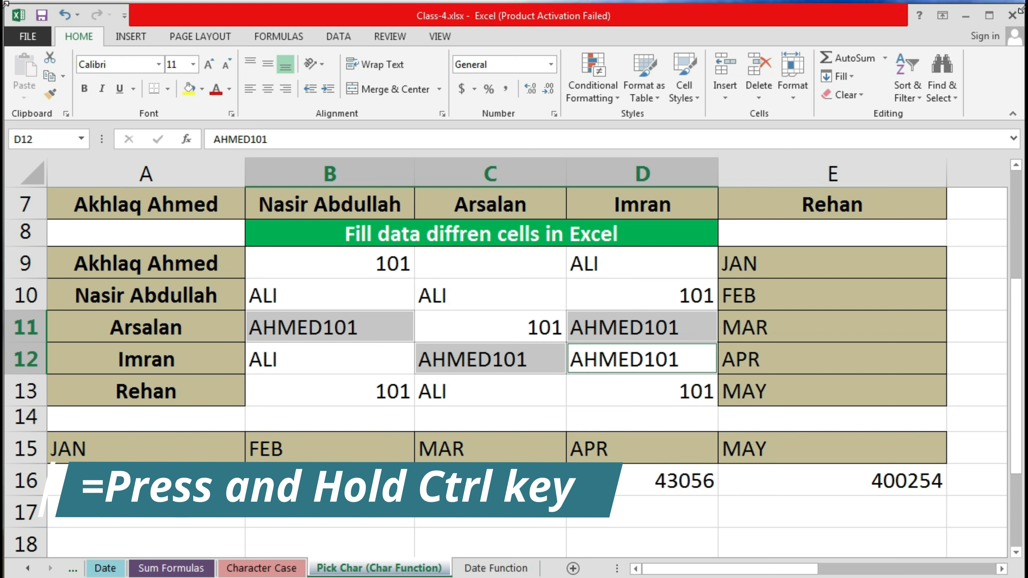
# Step: On the desktop, select current electricity PI (2).docx, the static and current electricity document, PHYSICS.docx and eid3.jpg
pyautogui.click(963, 21)
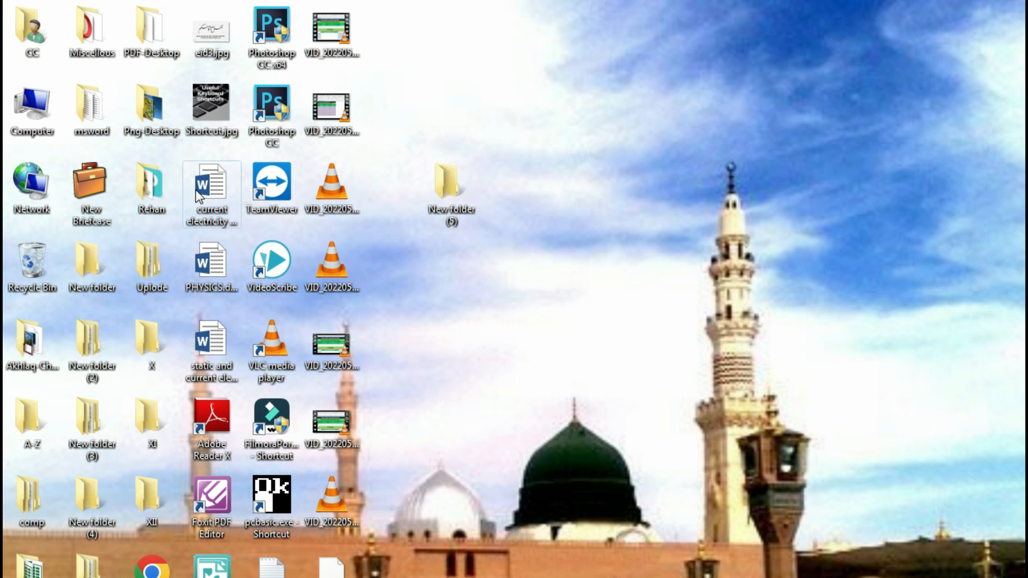
pyautogui.click(206, 182)
pyautogui.keyDown('ctrl'); pyautogui.click(202, 336); pyautogui.keyUp('ctrl')
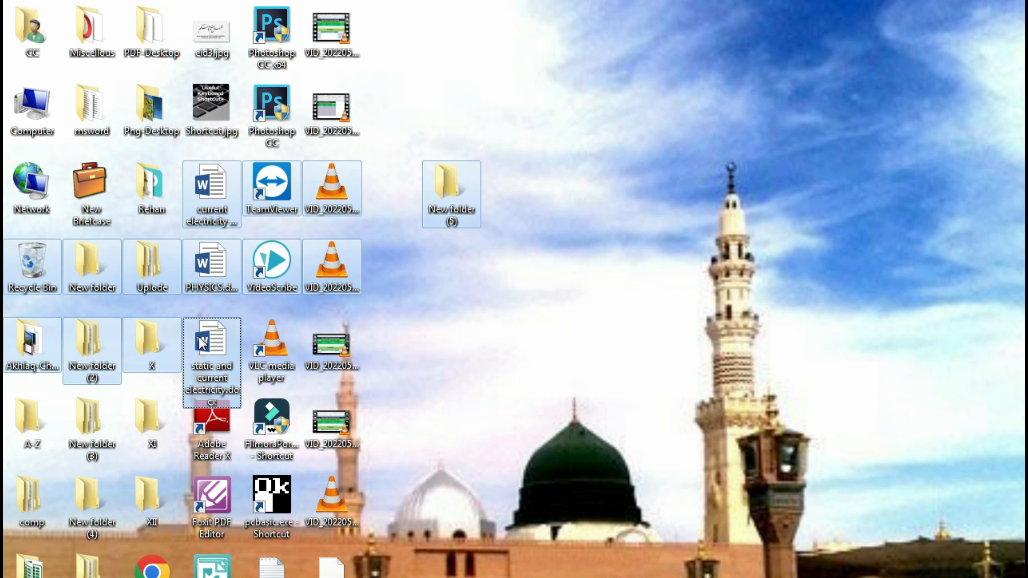
pyautogui.click(416, 312)
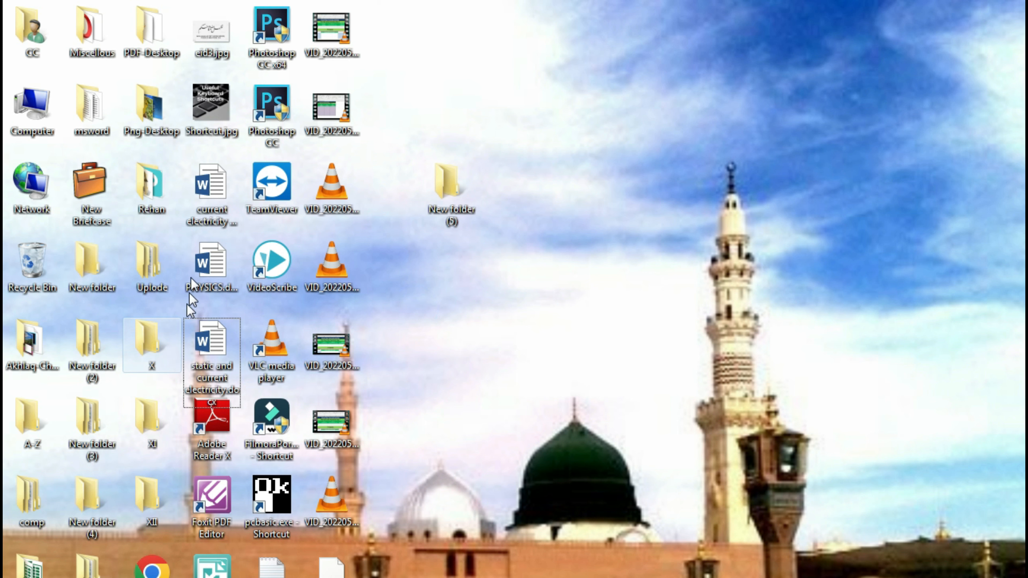
pyautogui.click(210, 198)
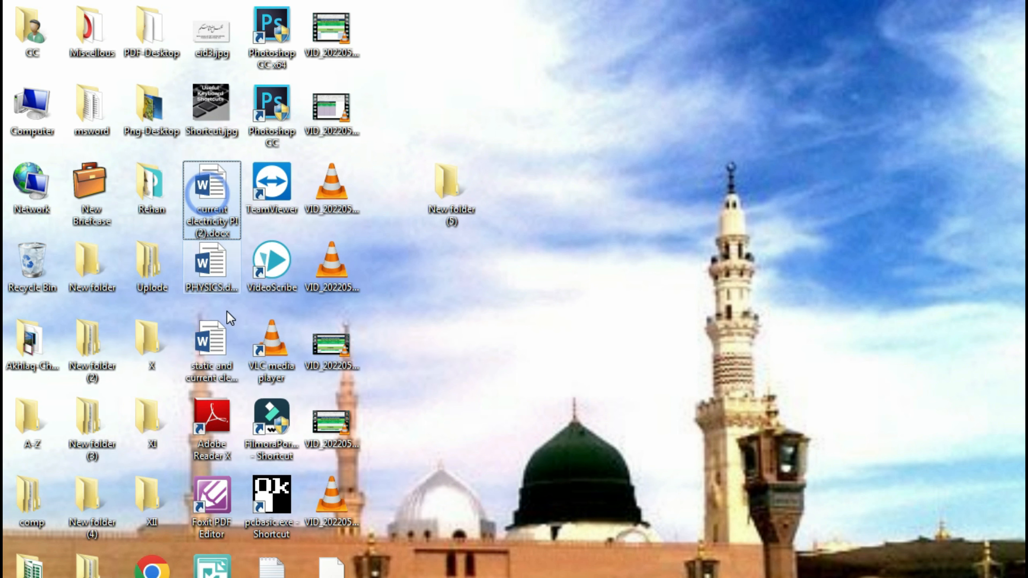
pyautogui.keyDown('ctrl'); pyautogui.click(208, 357); pyautogui.keyUp('ctrl')
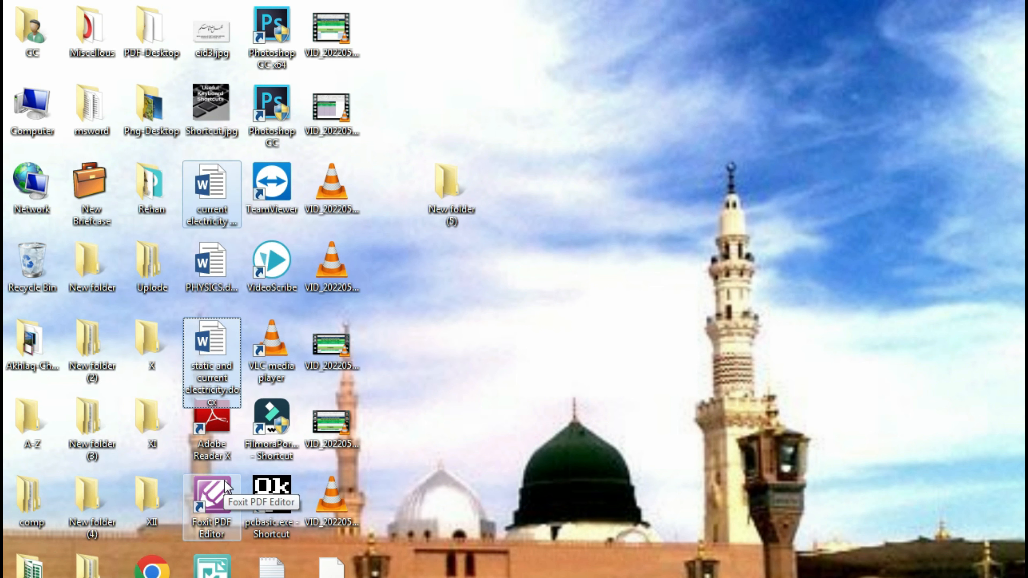
pyautogui.keyDown('ctrl'); pyautogui.click(214, 271); pyautogui.keyUp('ctrl')
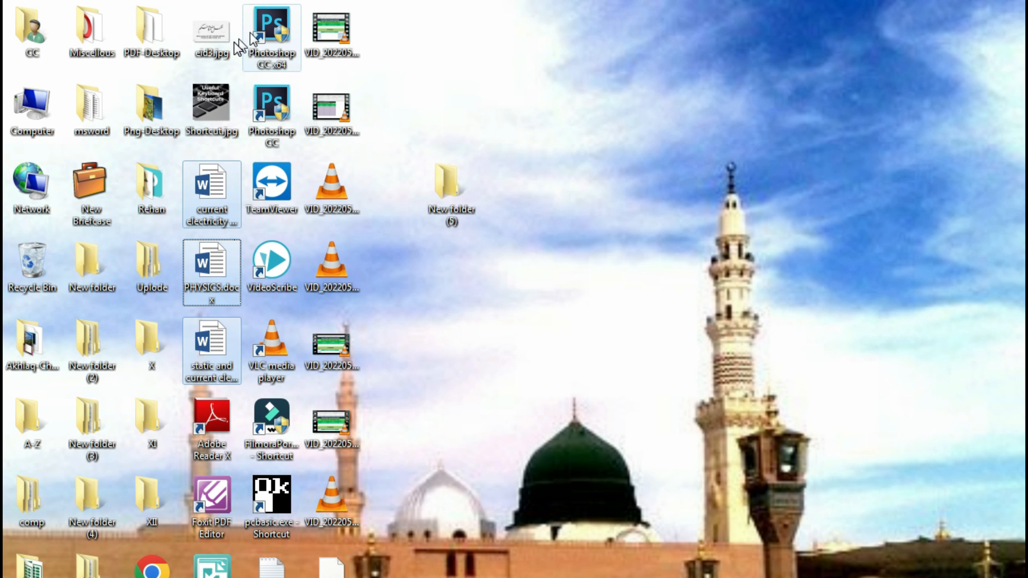
pyautogui.keyDown('ctrl'); pyautogui.click(211, 30); pyautogui.keyUp('ctrl')
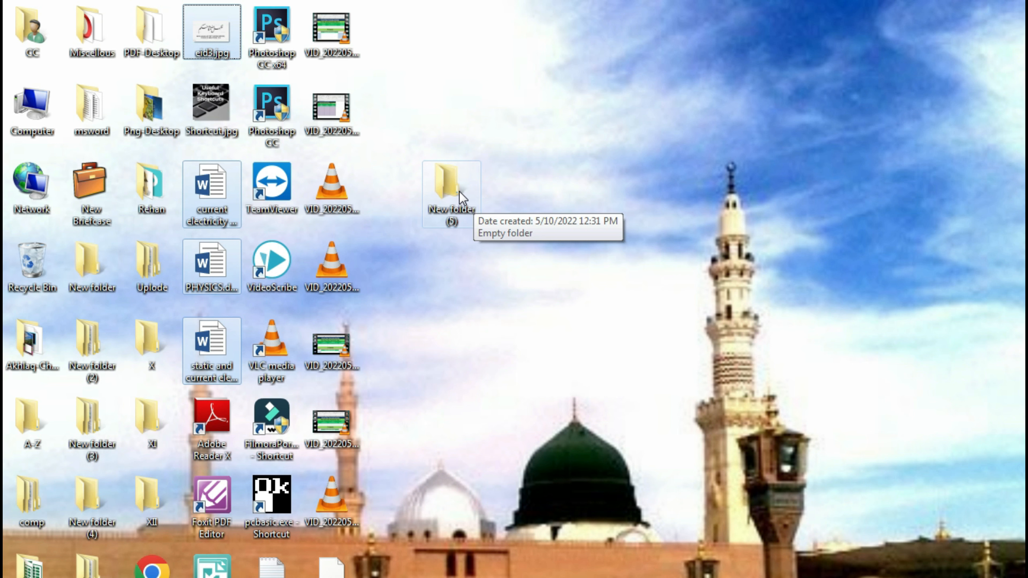
# Step: Paste the four copied files into the empty New folder (5)
pyautogui.doubleClick(462, 198)
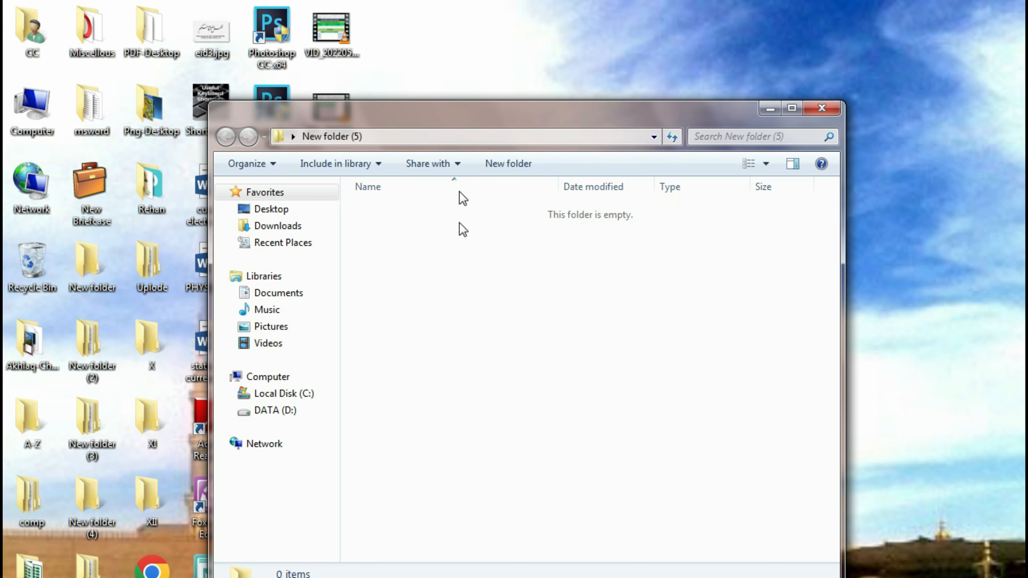
pyautogui.rightClick(463, 269)
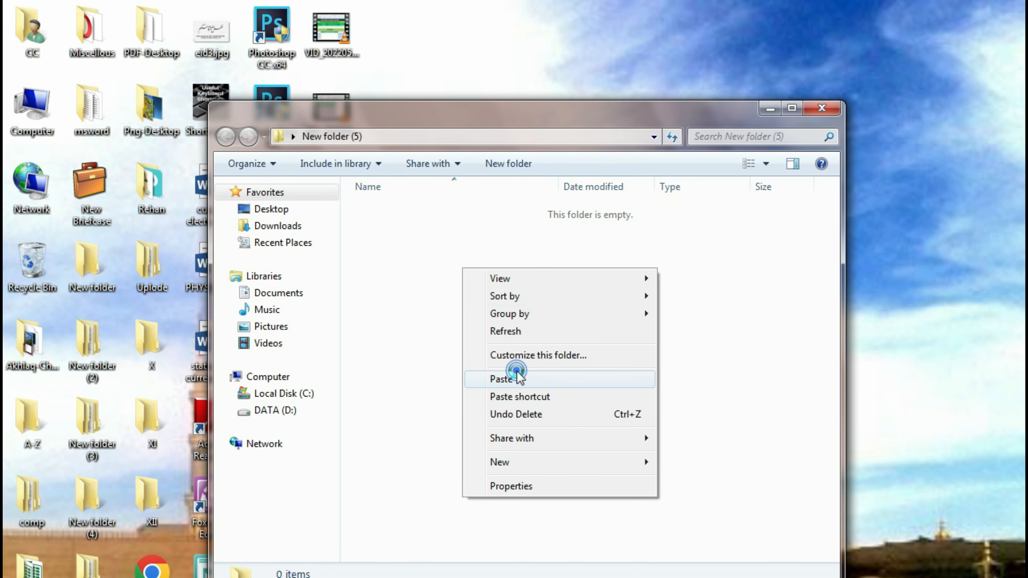
pyautogui.click(510, 377)
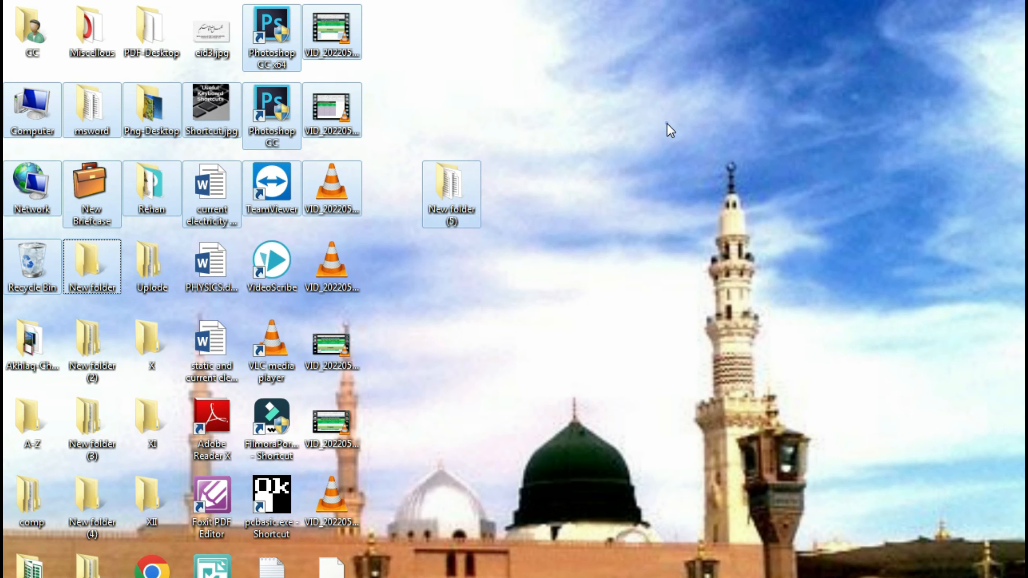
pyautogui.click(667, 124)
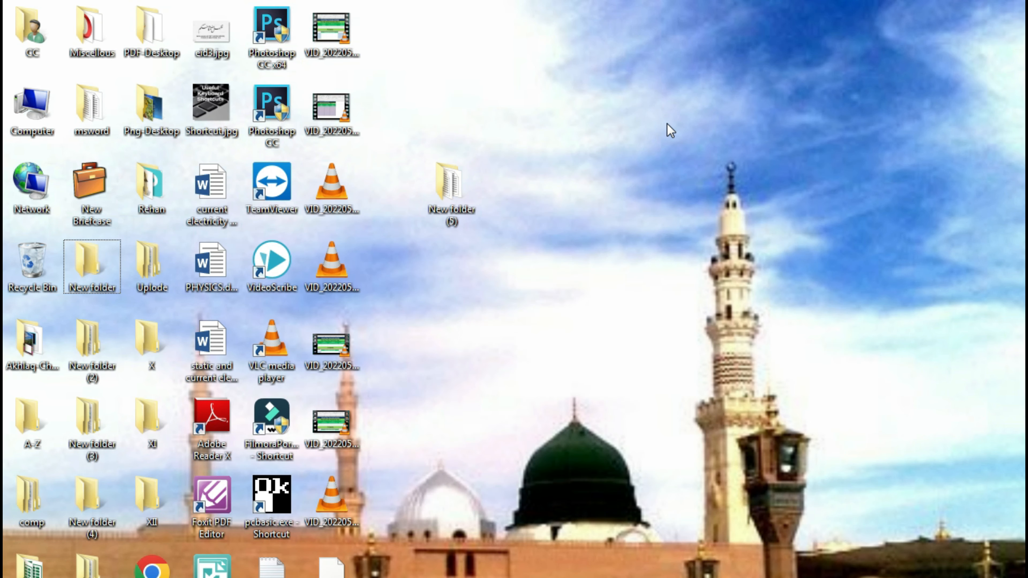